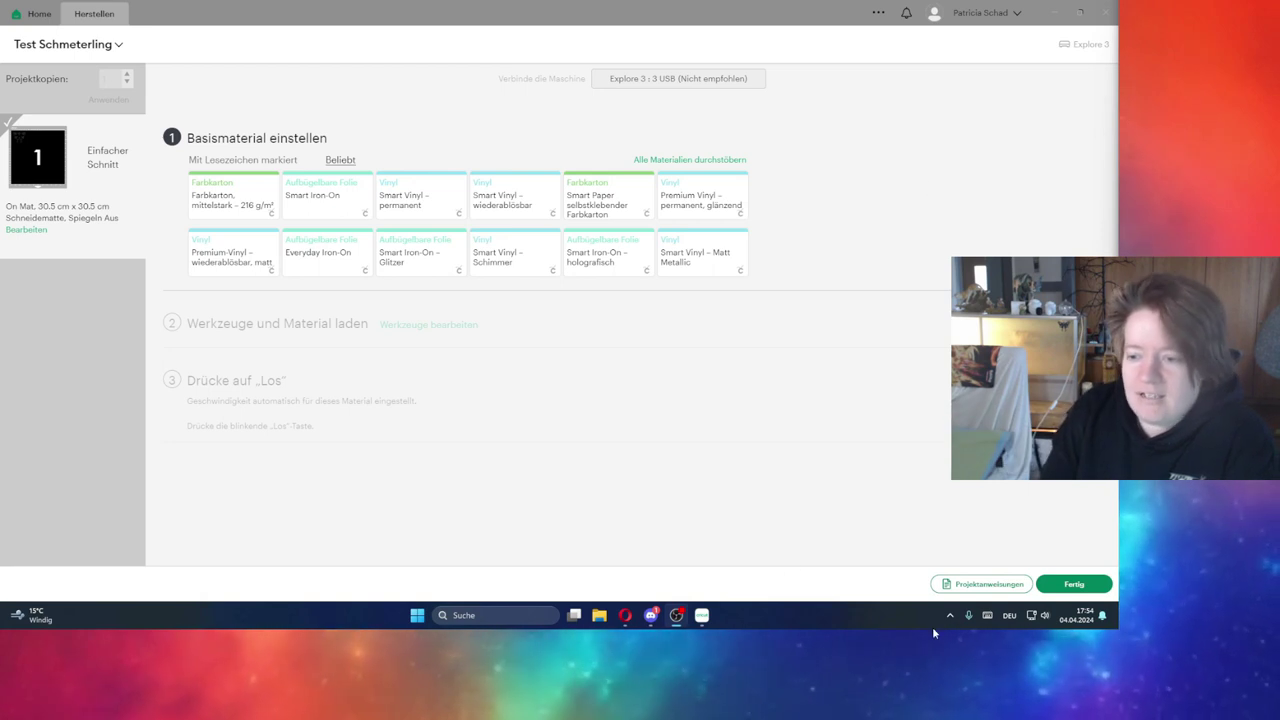
# Step: Finish the cut preparation, return to the workspace and delete the black butterfly from the canvas
pyautogui.click(1068, 584)
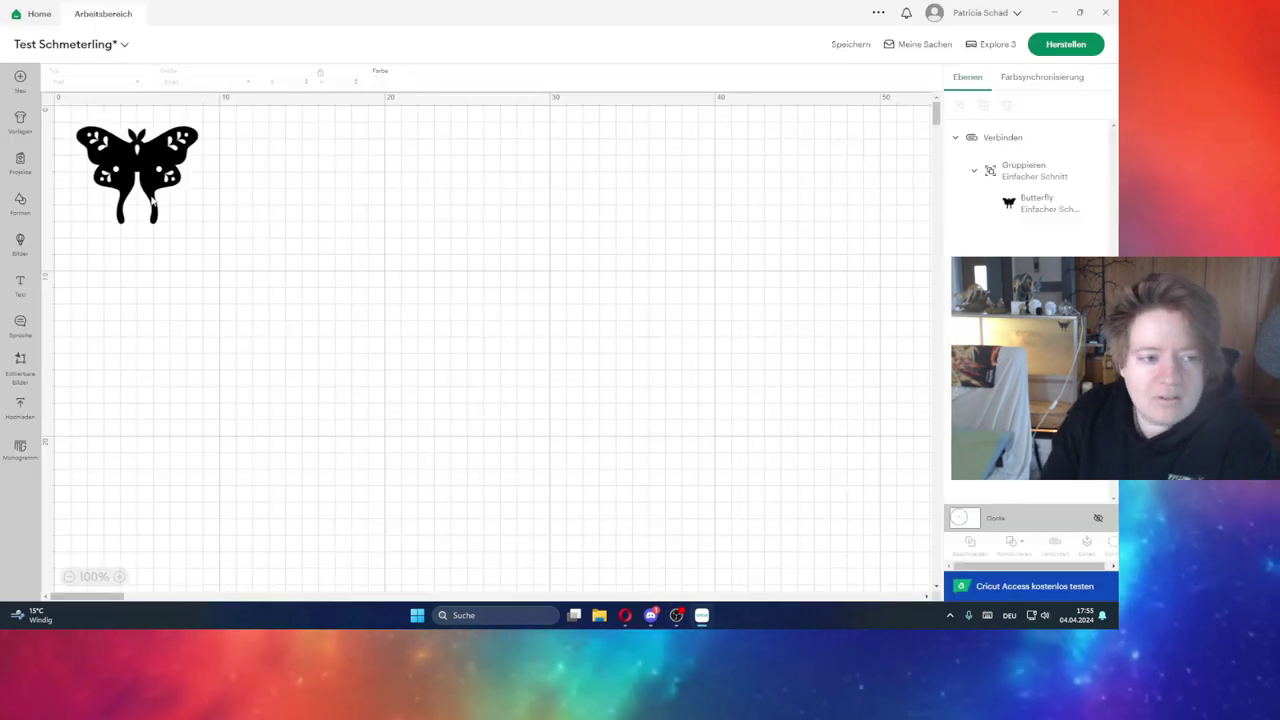
pyautogui.click(148, 180)
pyautogui.press('Delete')
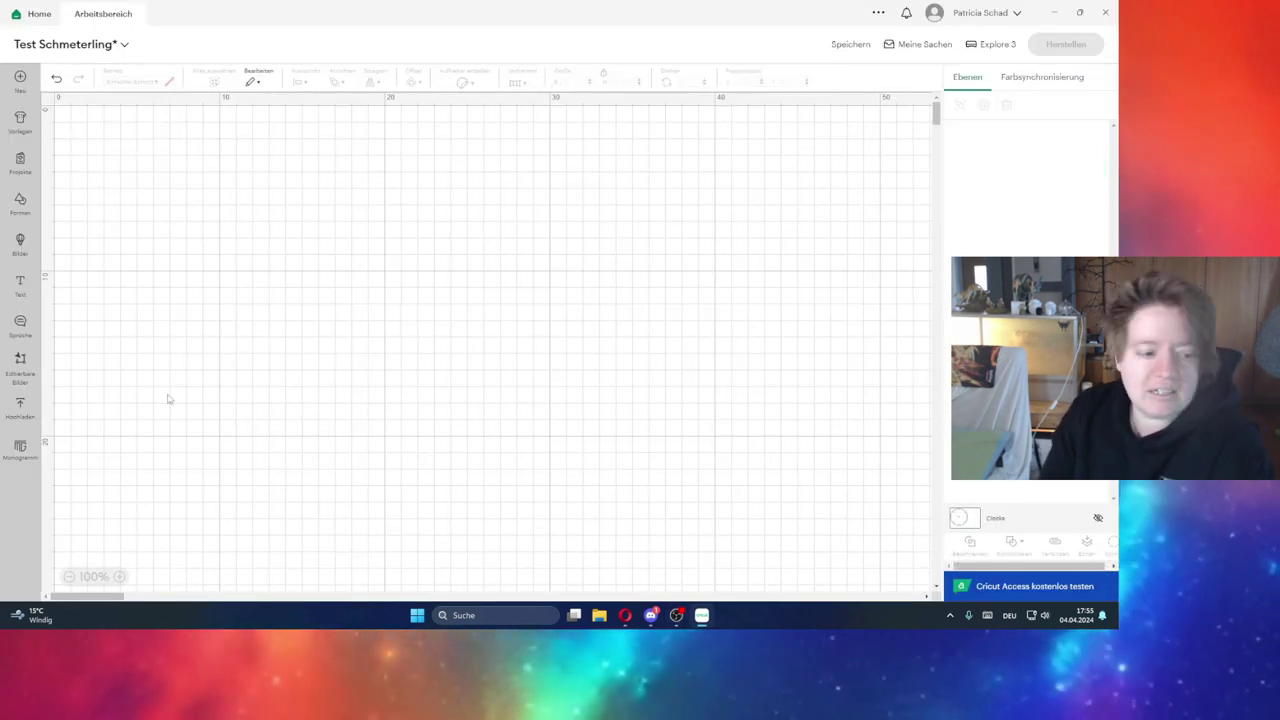
# Step: Check the compatible file types for fill patterns and open the upload area for images
pyautogui.click(18, 406)
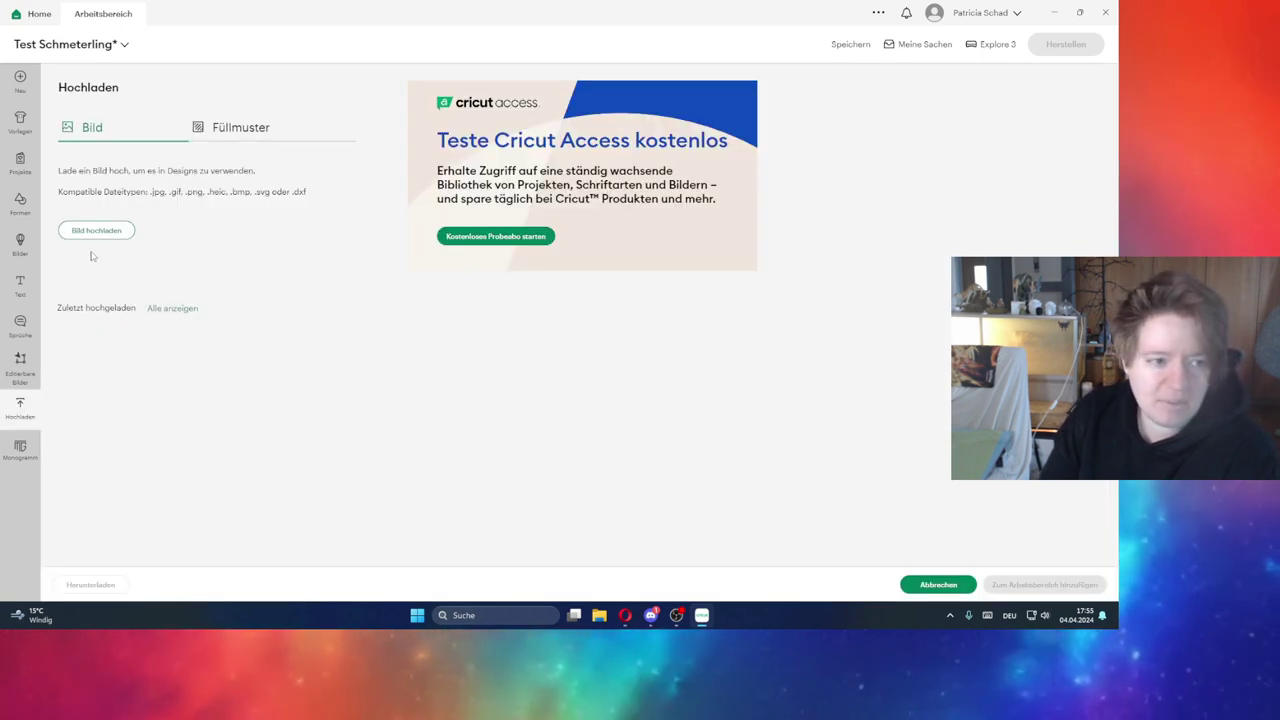
pyautogui.click(224, 124)
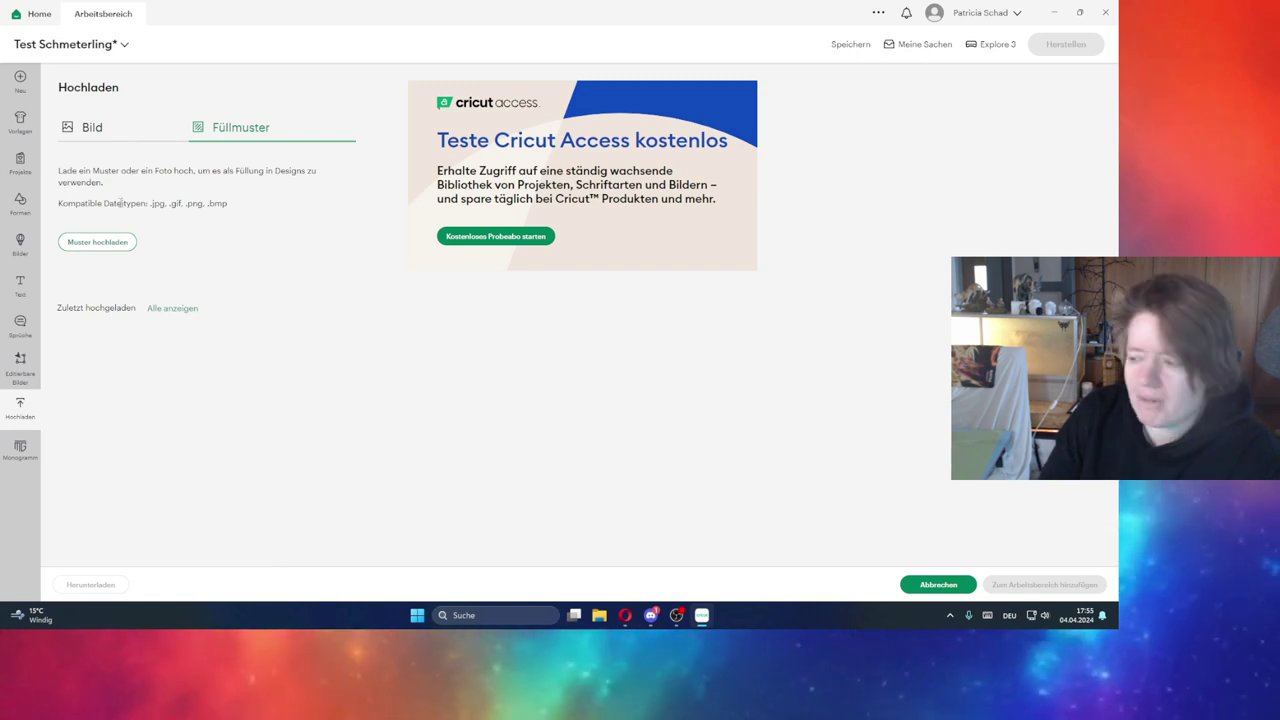
pyautogui.click(130, 135)
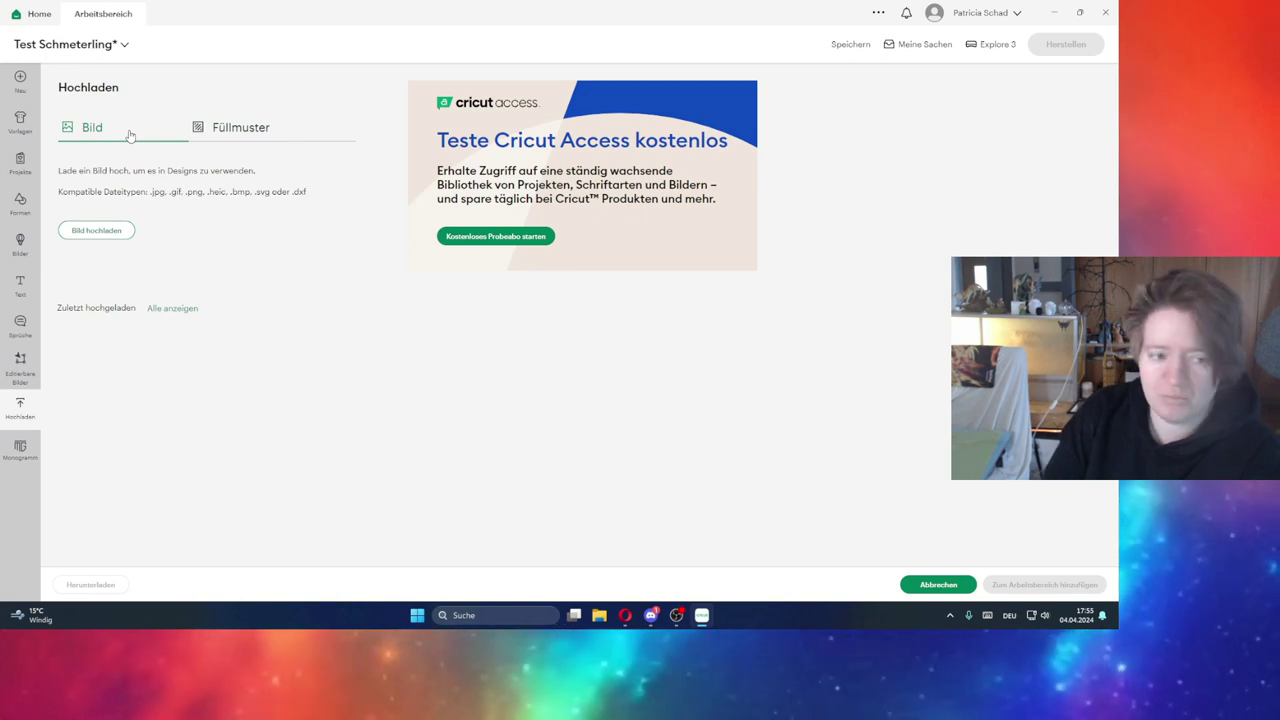
pyautogui.click(108, 236)
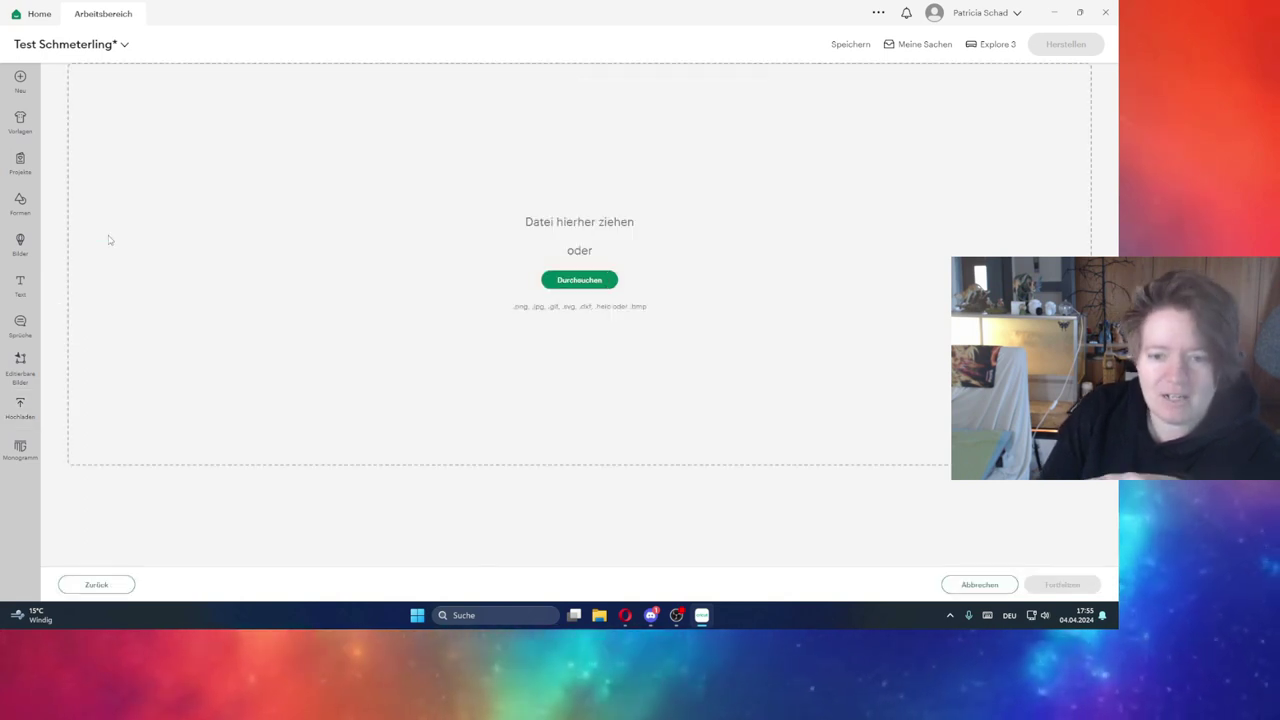
# Step: Find the Sticker vinyl folder under Bilder in File Explorer and load the amogus 1 image into the upload area
pyautogui.click(602, 622)
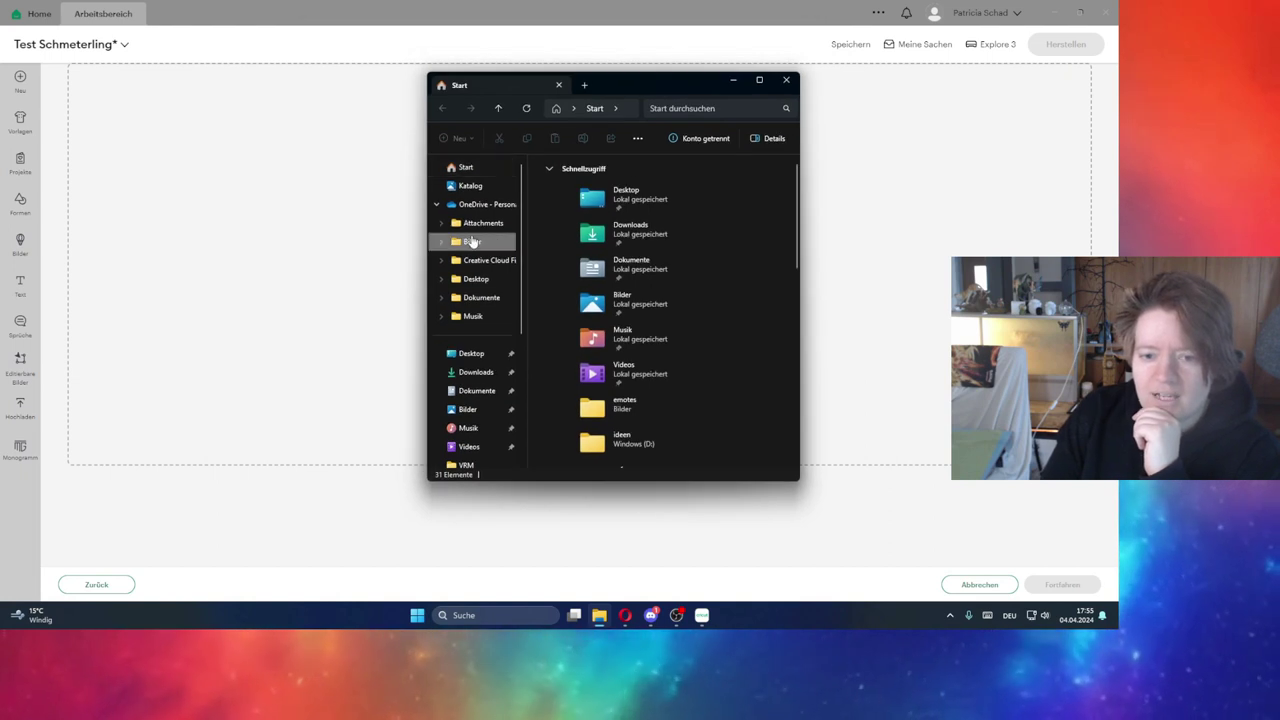
pyautogui.click(472, 241)
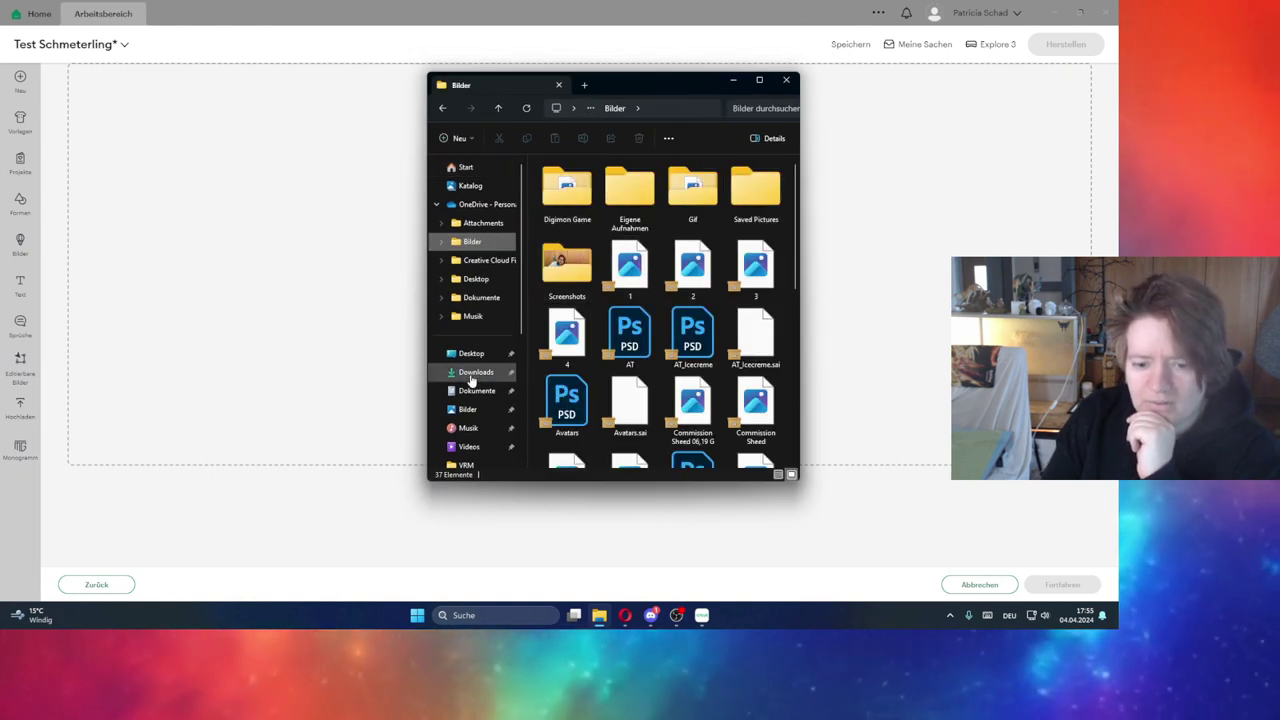
pyautogui.click(467, 409)
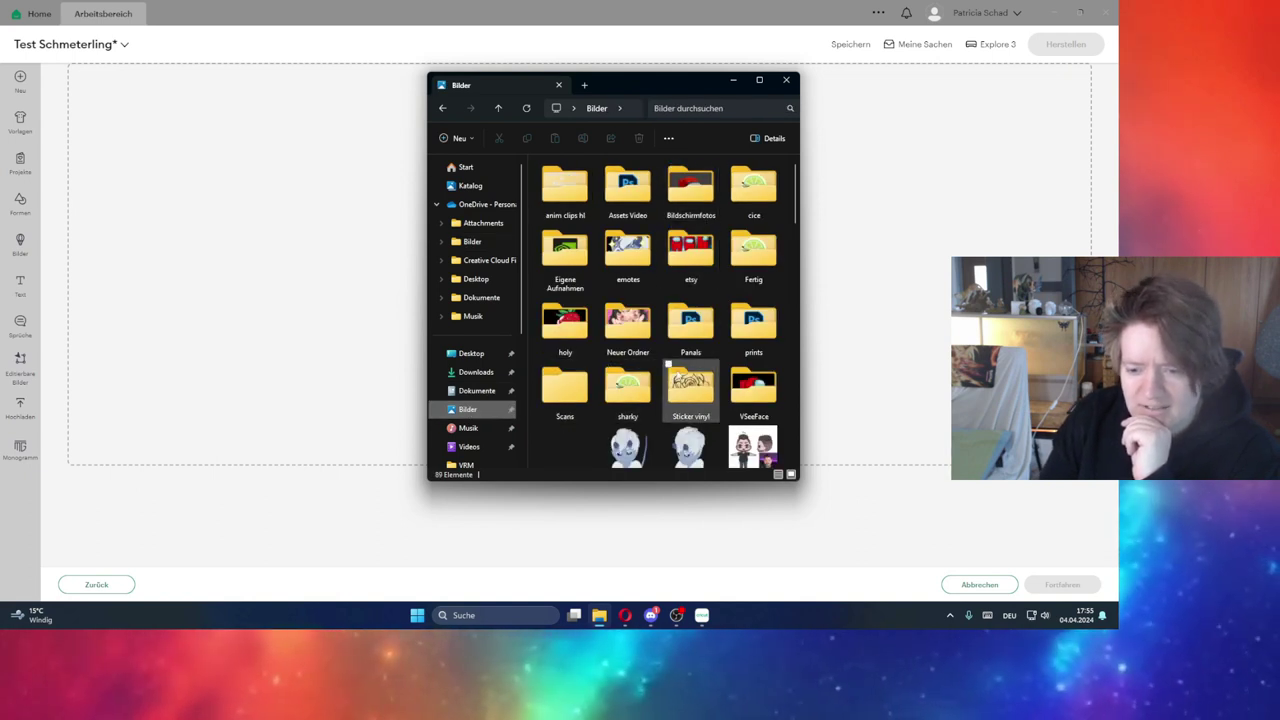
pyautogui.doubleClick(690, 370)
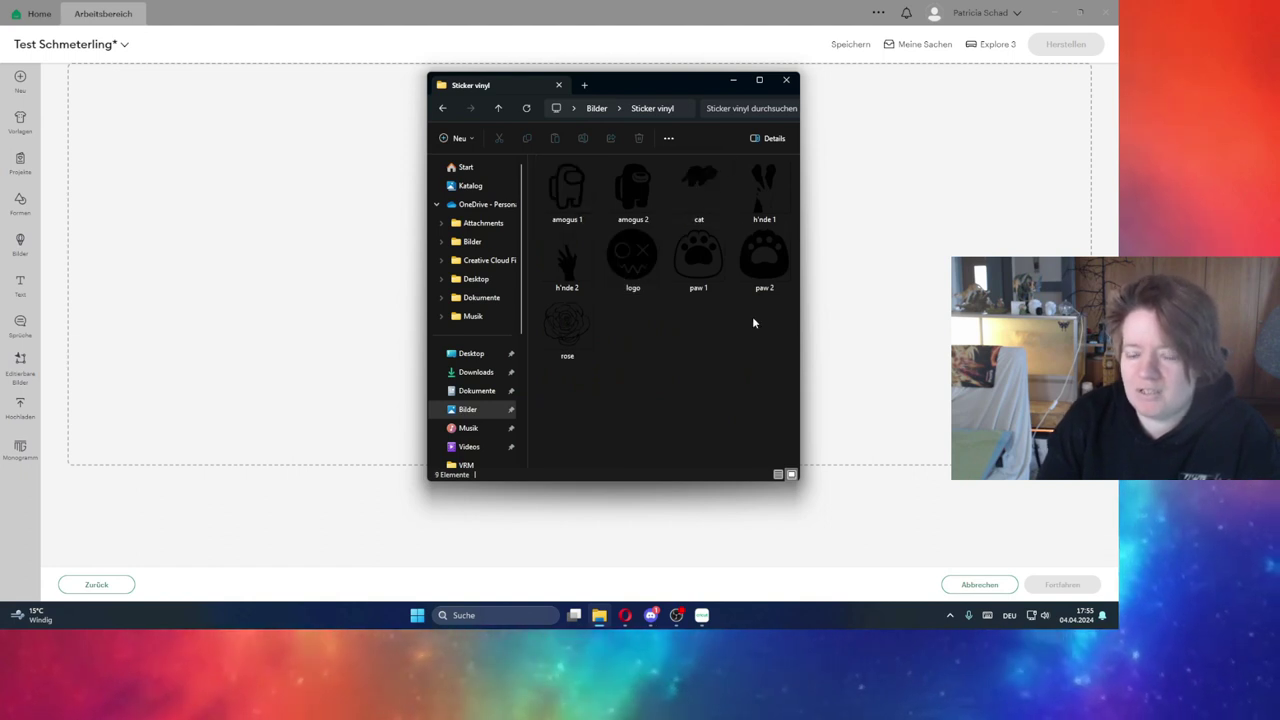
pyautogui.hotkey('ctrl', 'a')
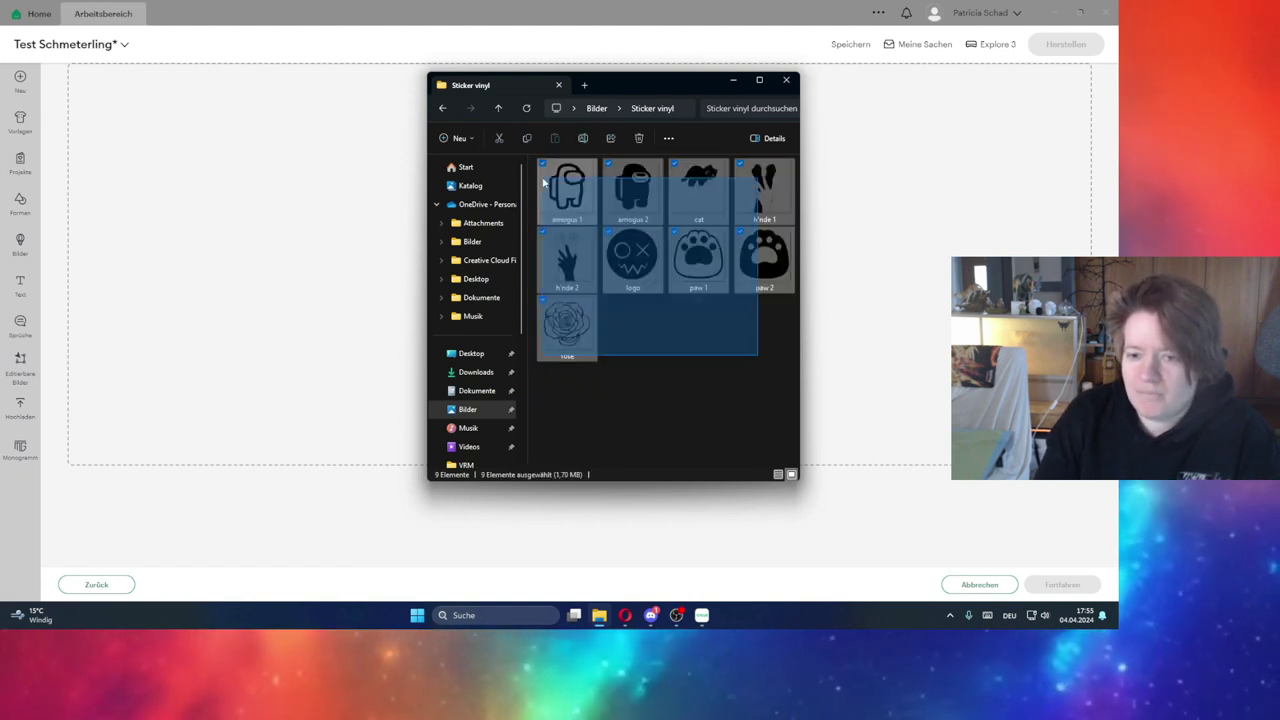
pyautogui.moveTo(126, 184); pyautogui.dragTo(254, 197)
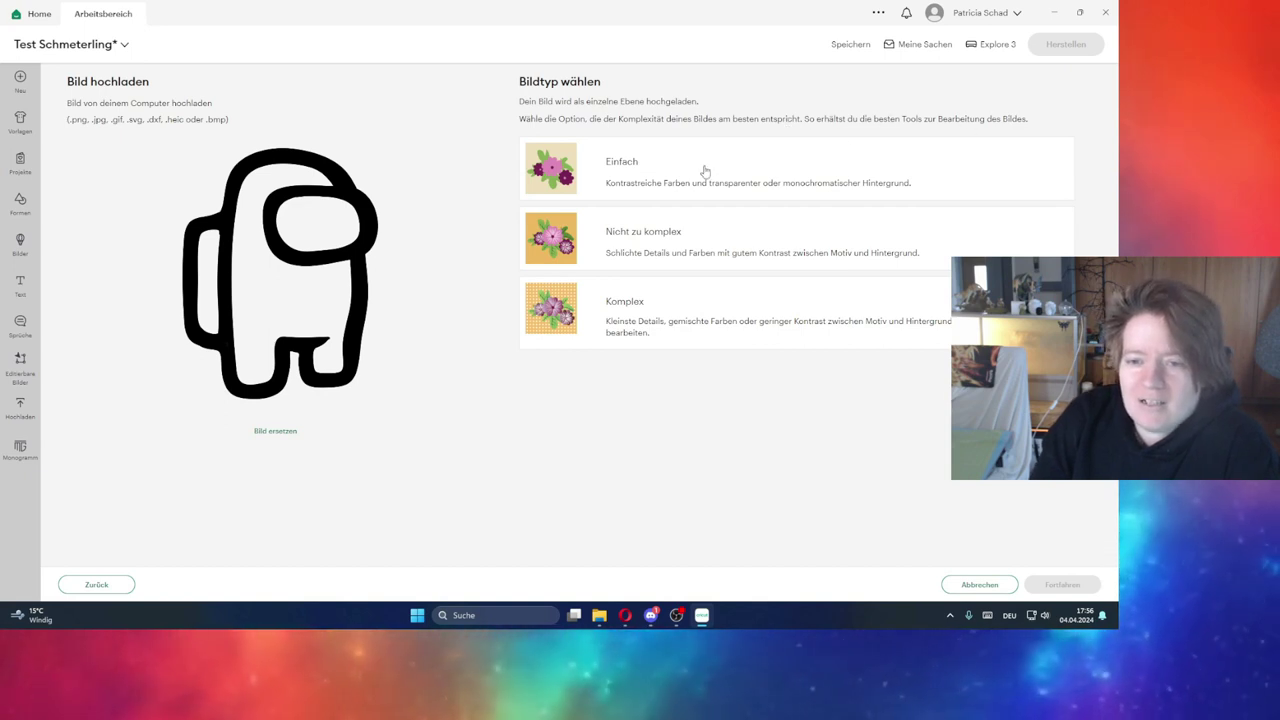
# Step: Upload amogus 1 as an "Einfach" image without background edits, using the "Bild ausschneiden" upload type
pyautogui.click(557, 169)
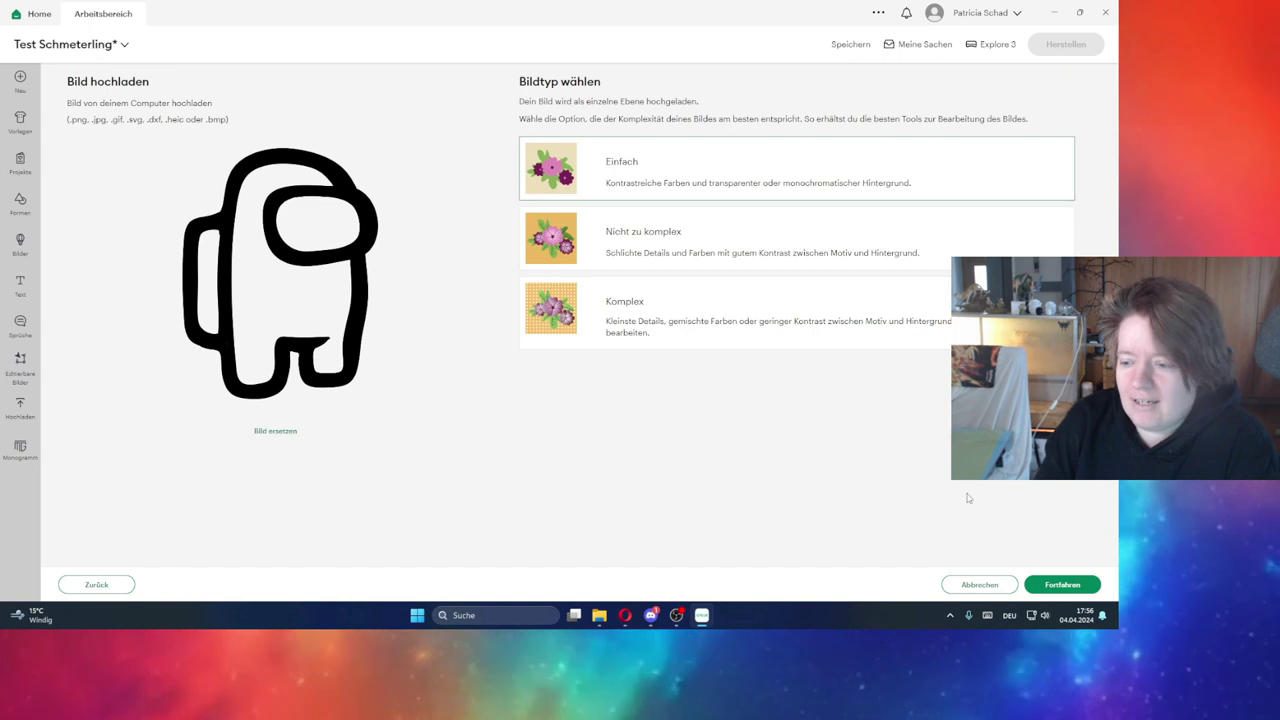
pyautogui.click(1056, 590)
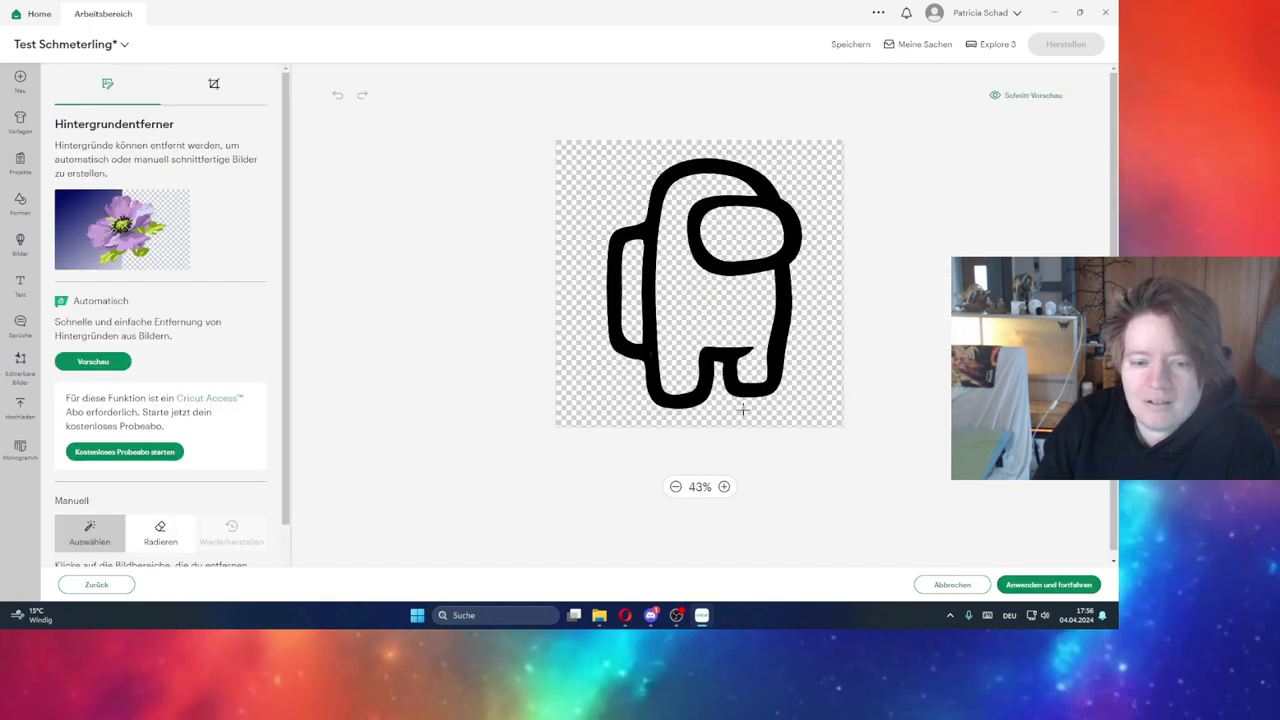
pyautogui.scroll(-1, 166, 443)
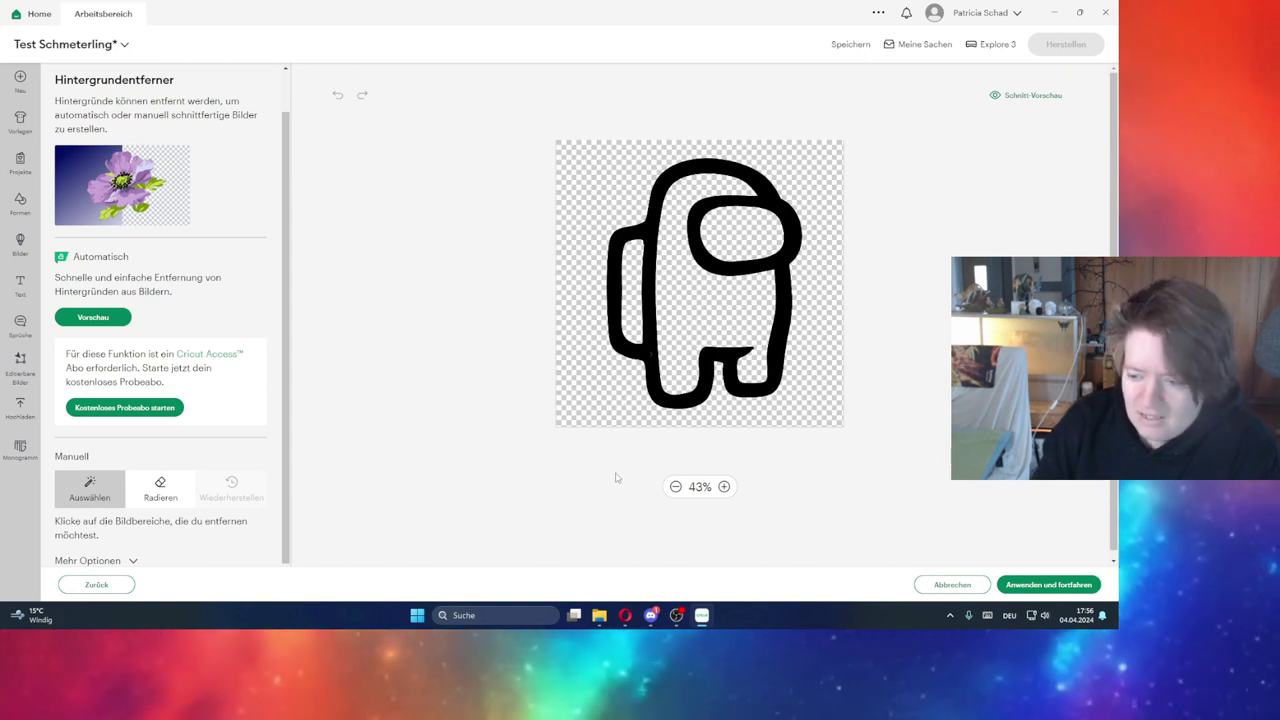
pyautogui.click(1043, 589)
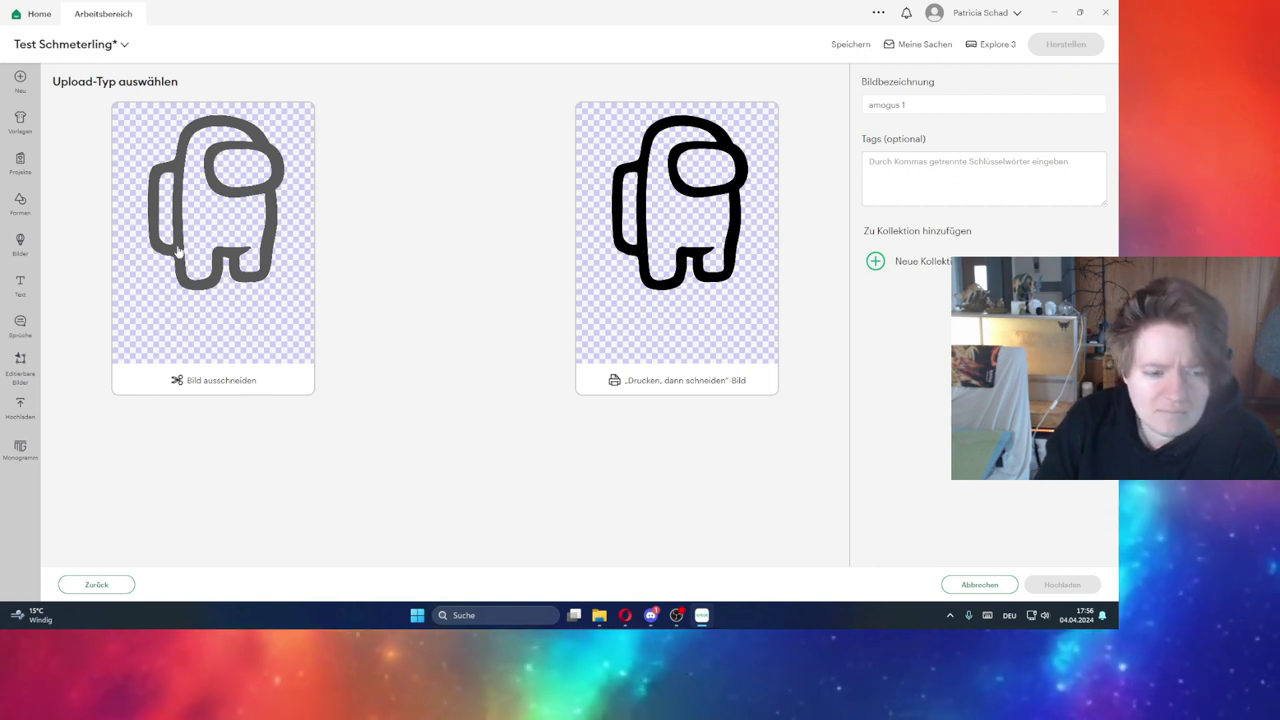
pyautogui.click(229, 393)
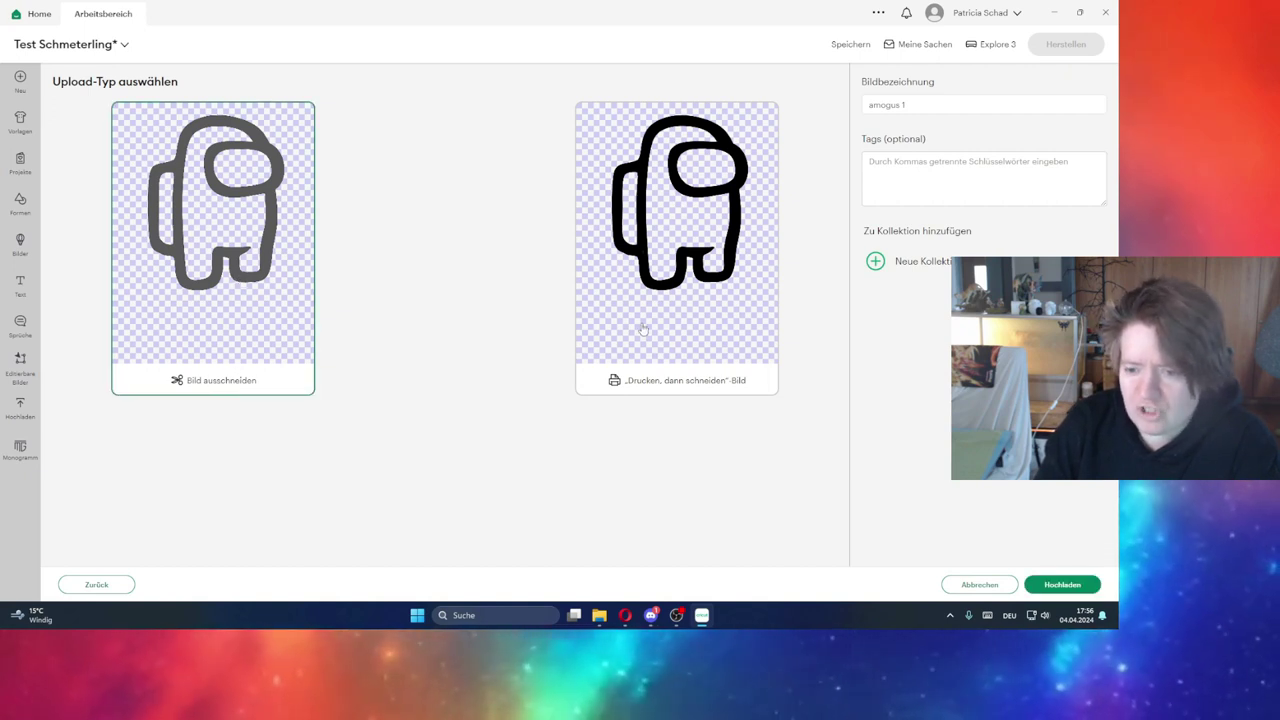
pyautogui.click(1050, 586)
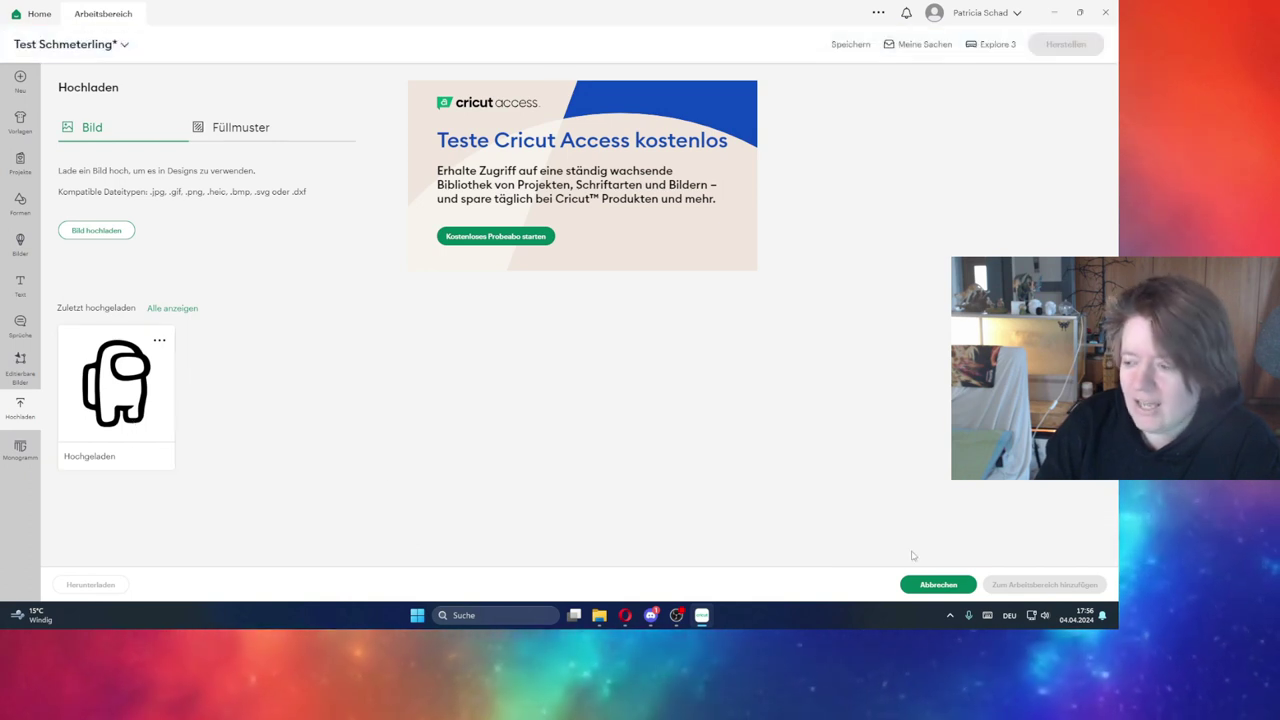
pyautogui.click(118, 233)
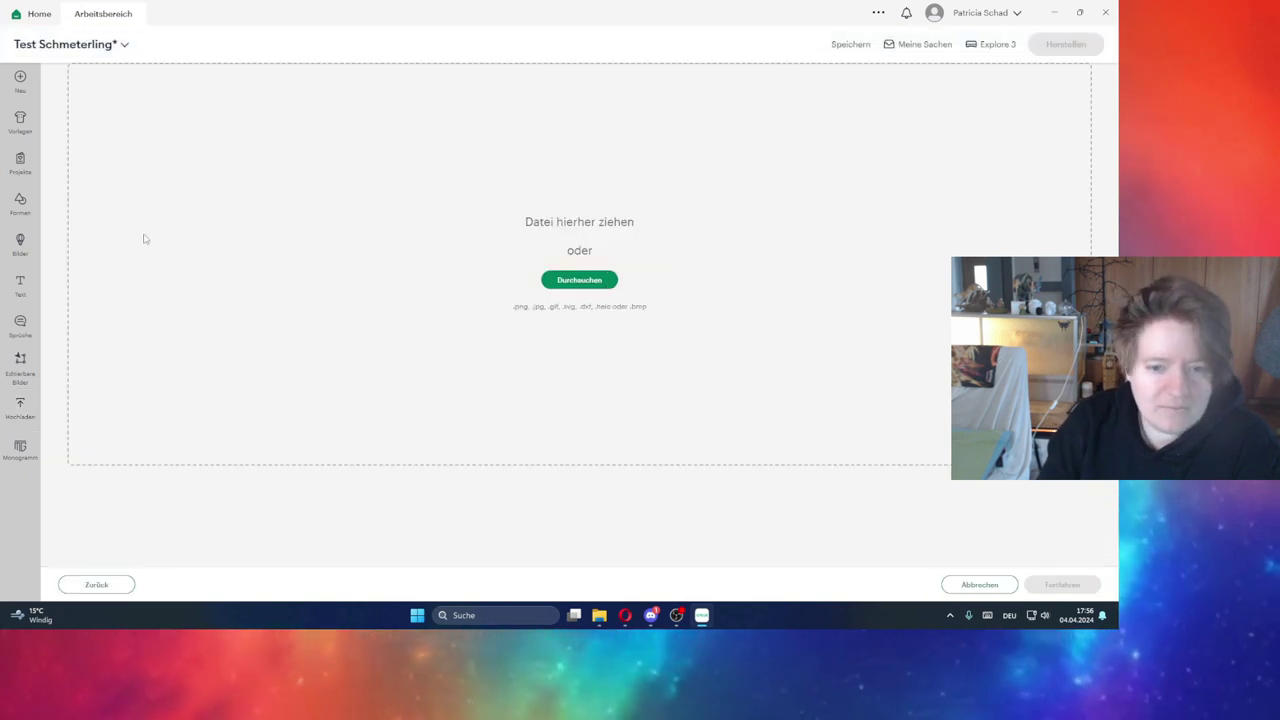
pyautogui.click(577, 289)
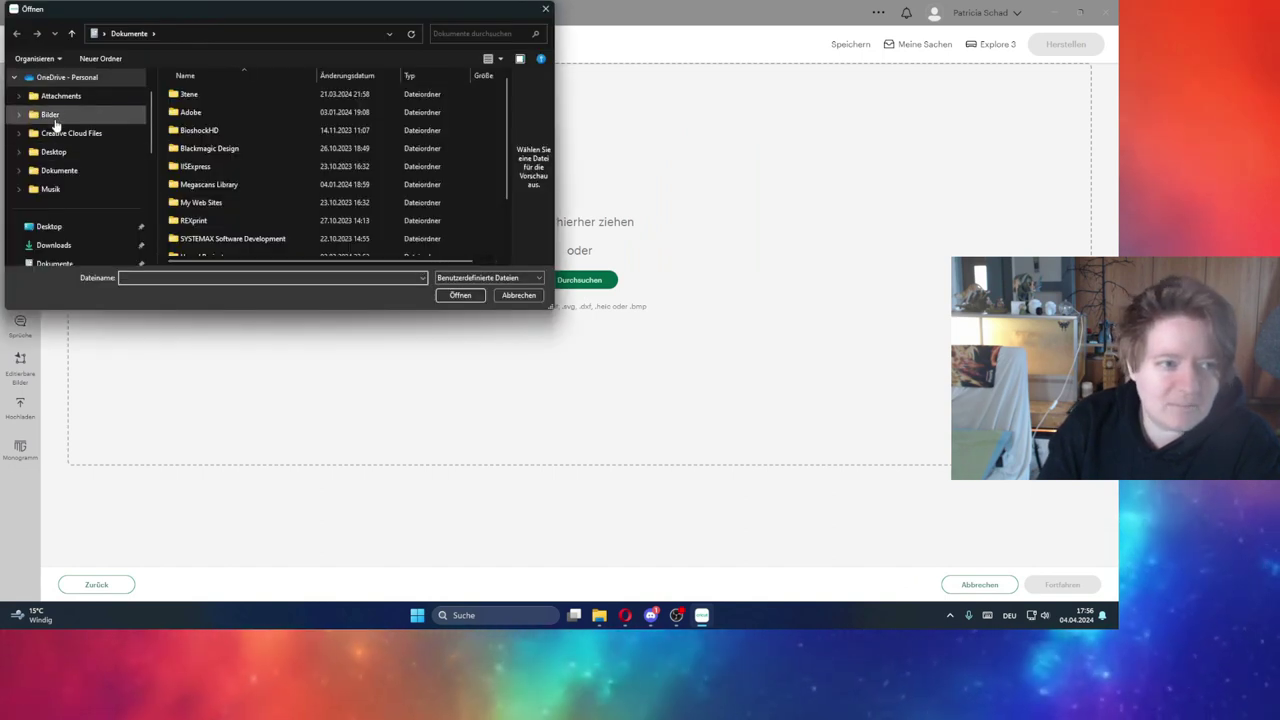
pyautogui.click(545, 9)
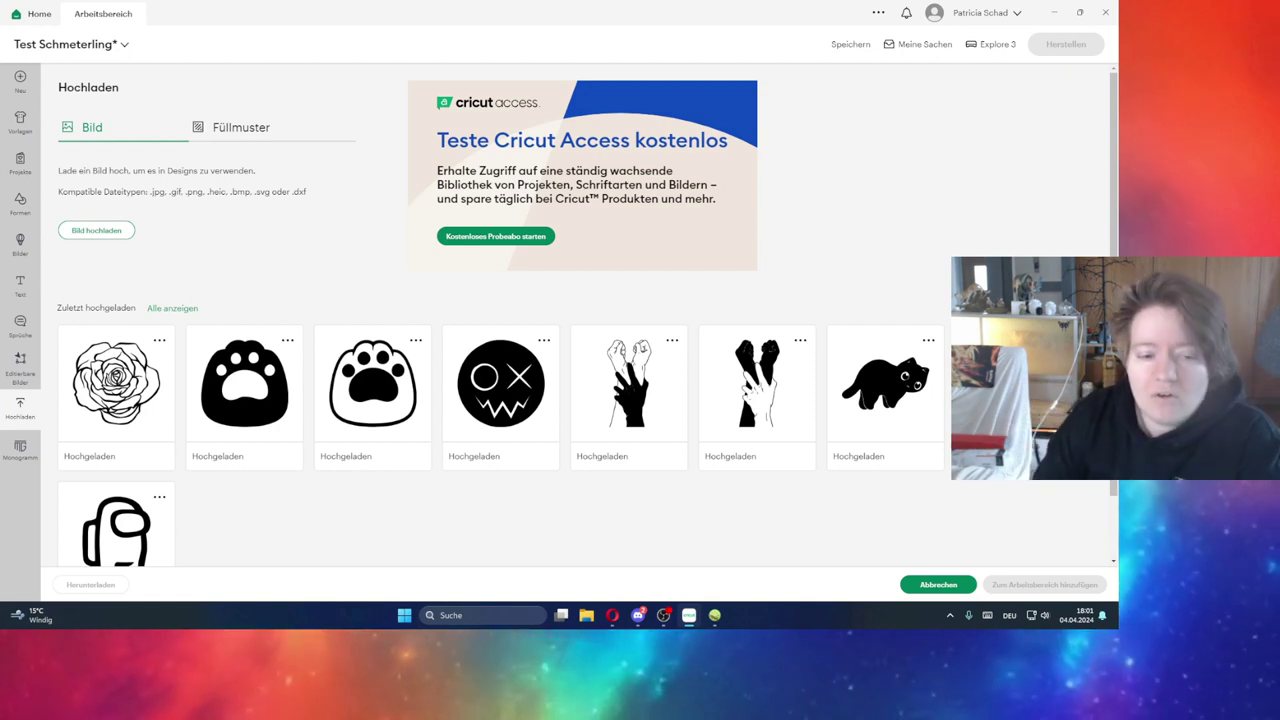
# Step: Start a new empty project in place of the unsaved Test Schmeterling project
pyautogui.click(19, 77)
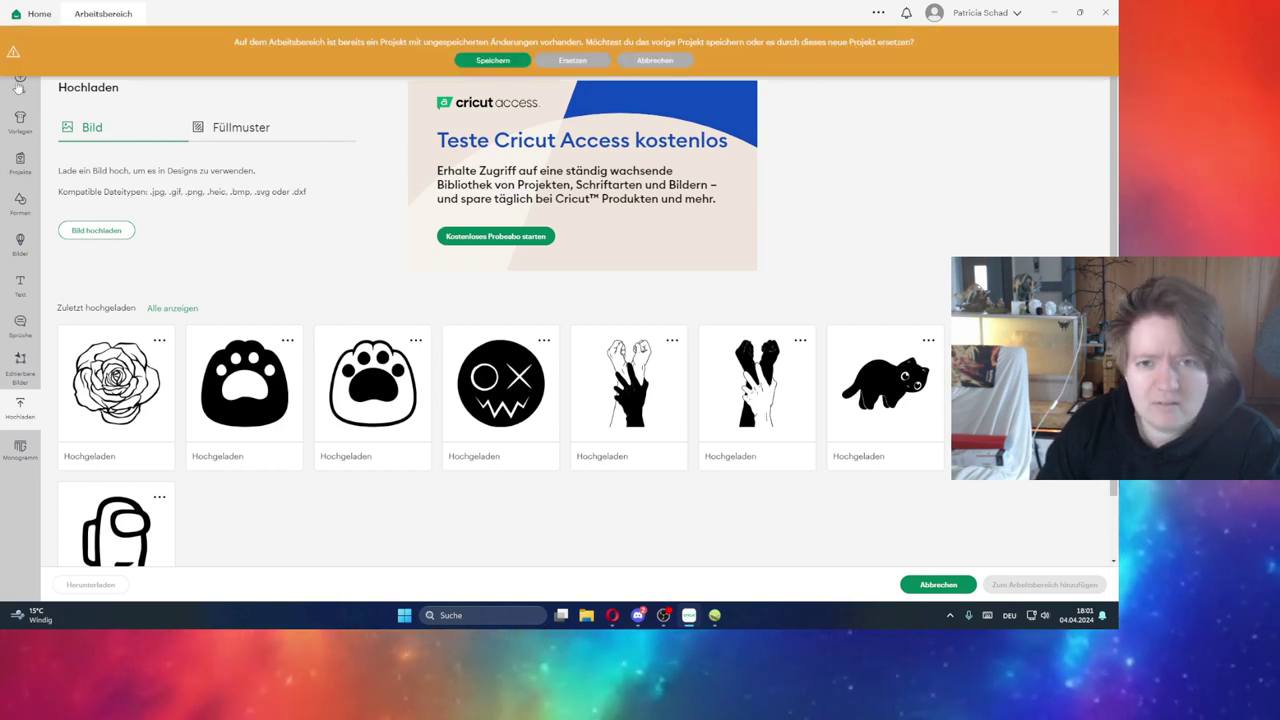
# Step: Try to bring the paw 1 image from the Sticker vinyl folder directly onto the empty canvas
pyautogui.moveTo(594, 624)
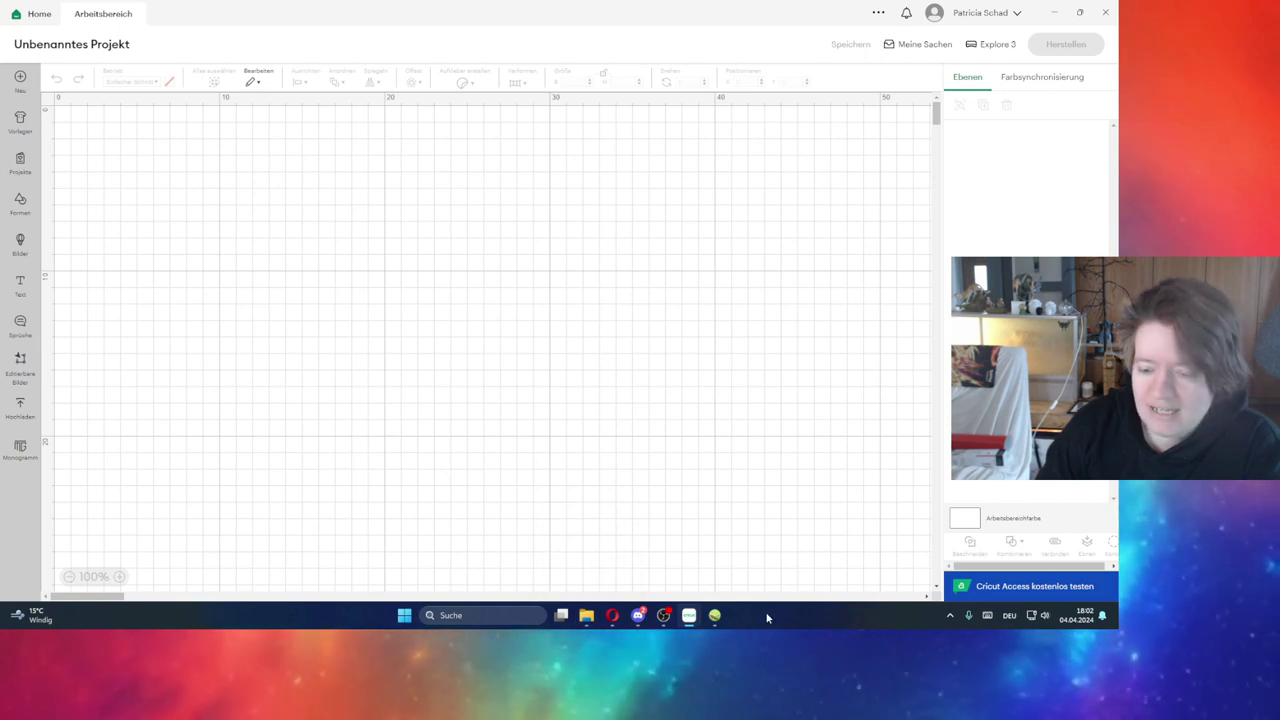
pyautogui.click(587, 615)
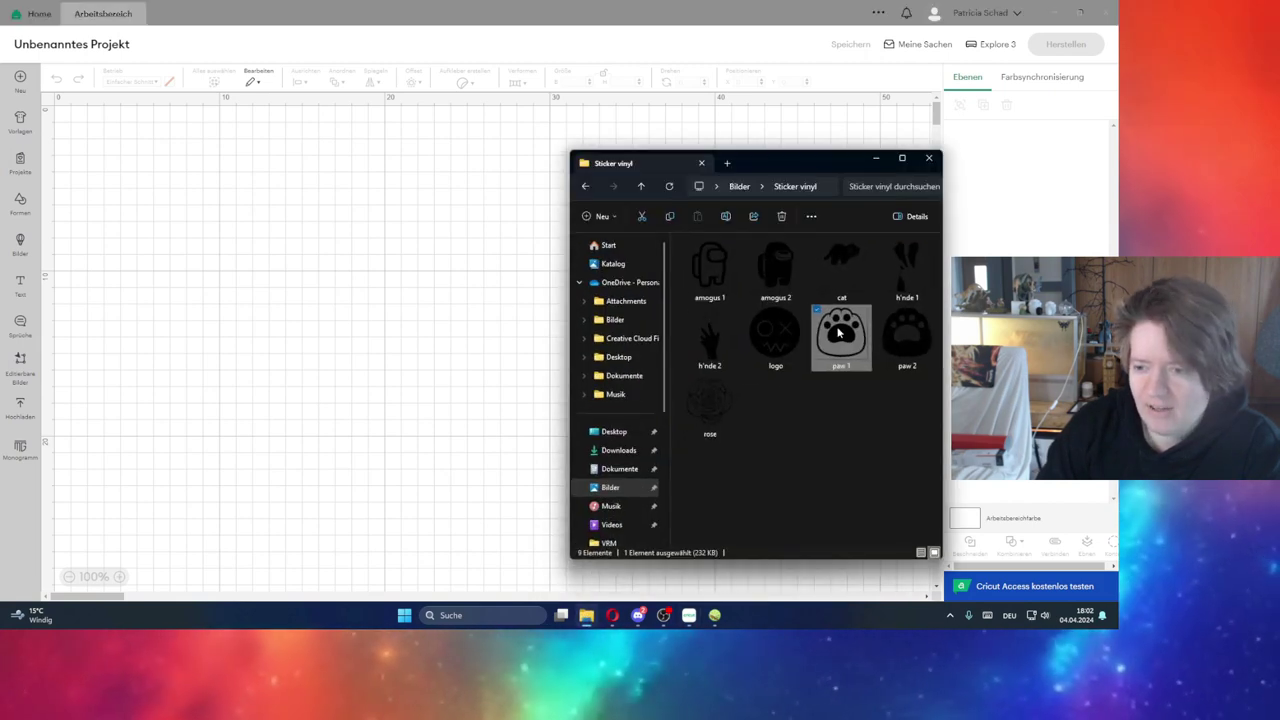
pyautogui.moveTo(852, 333); pyautogui.dragTo(490, 280)
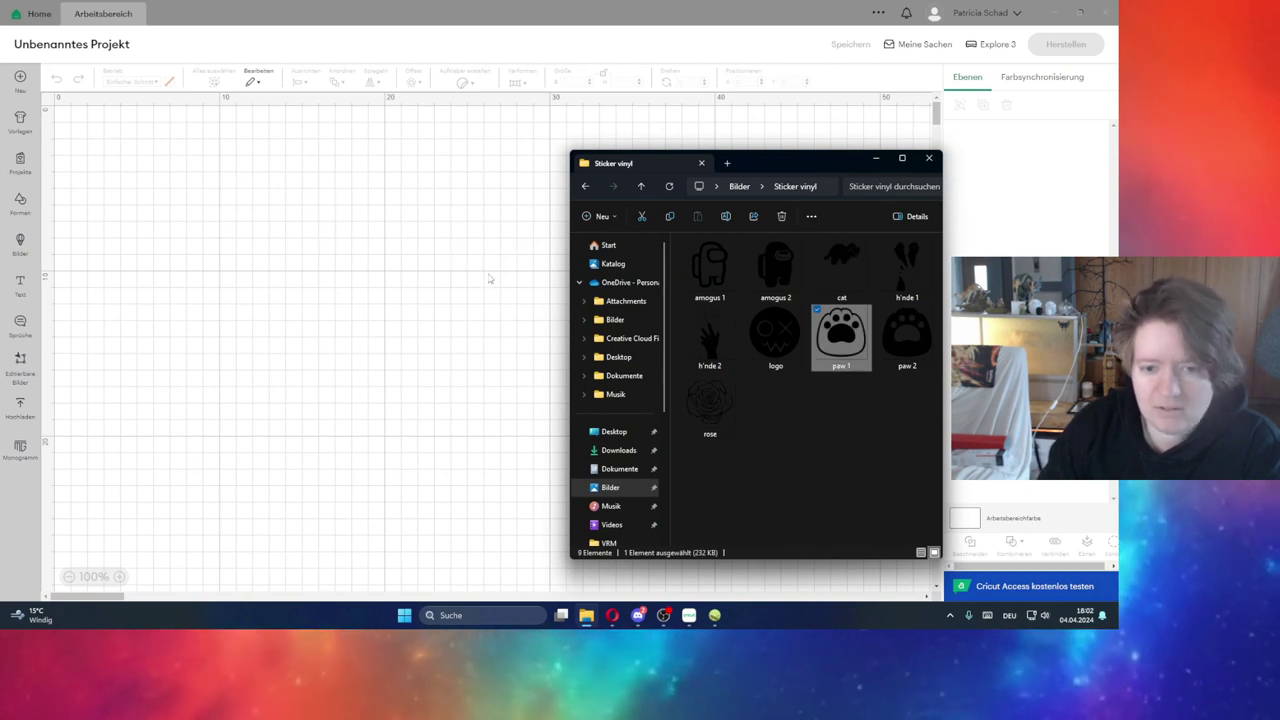
pyautogui.click(497, 334)
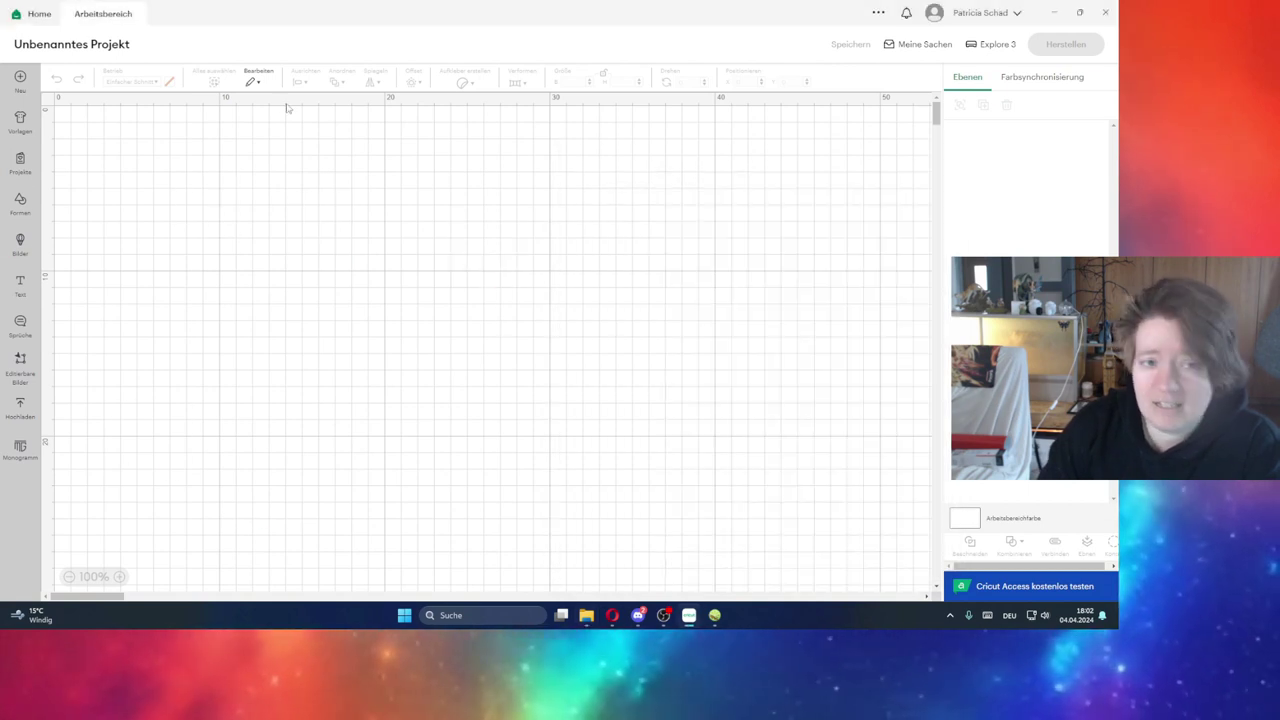
# Step: Paste the clipboard content onto the canvas and delete it again
pyautogui.click(252, 81)
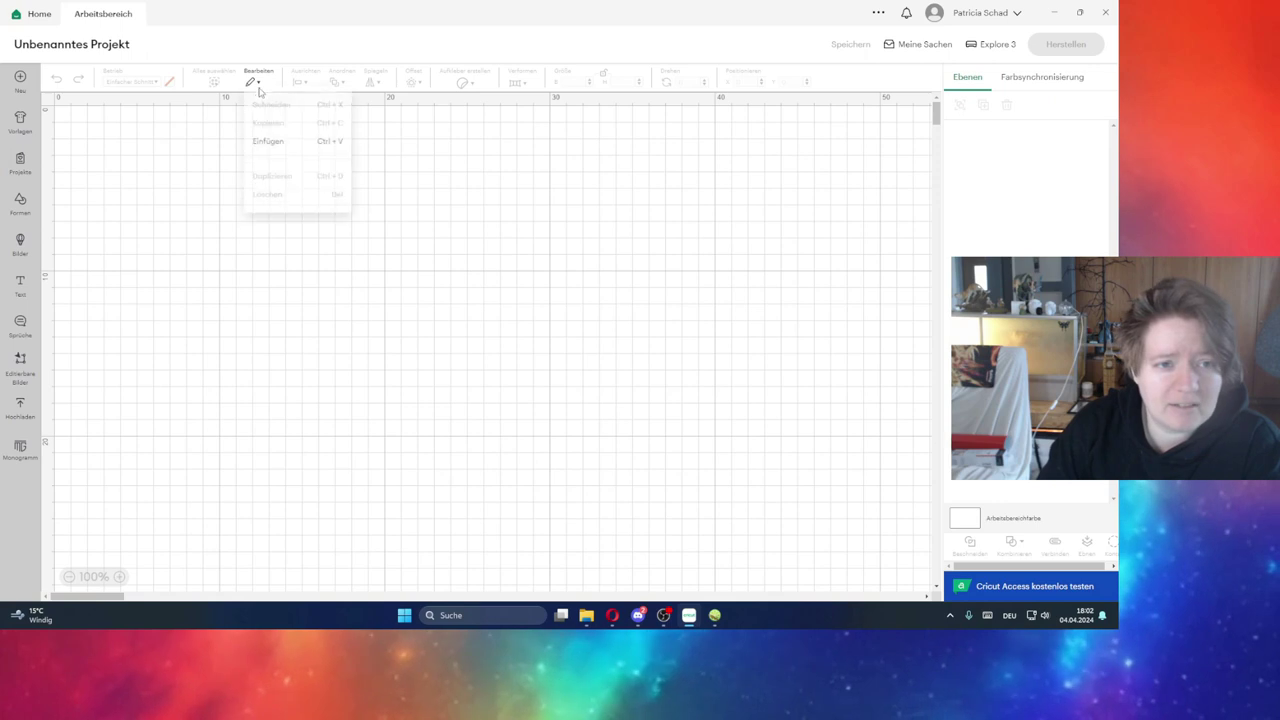
pyautogui.click(270, 146)
pyautogui.press('Delete')
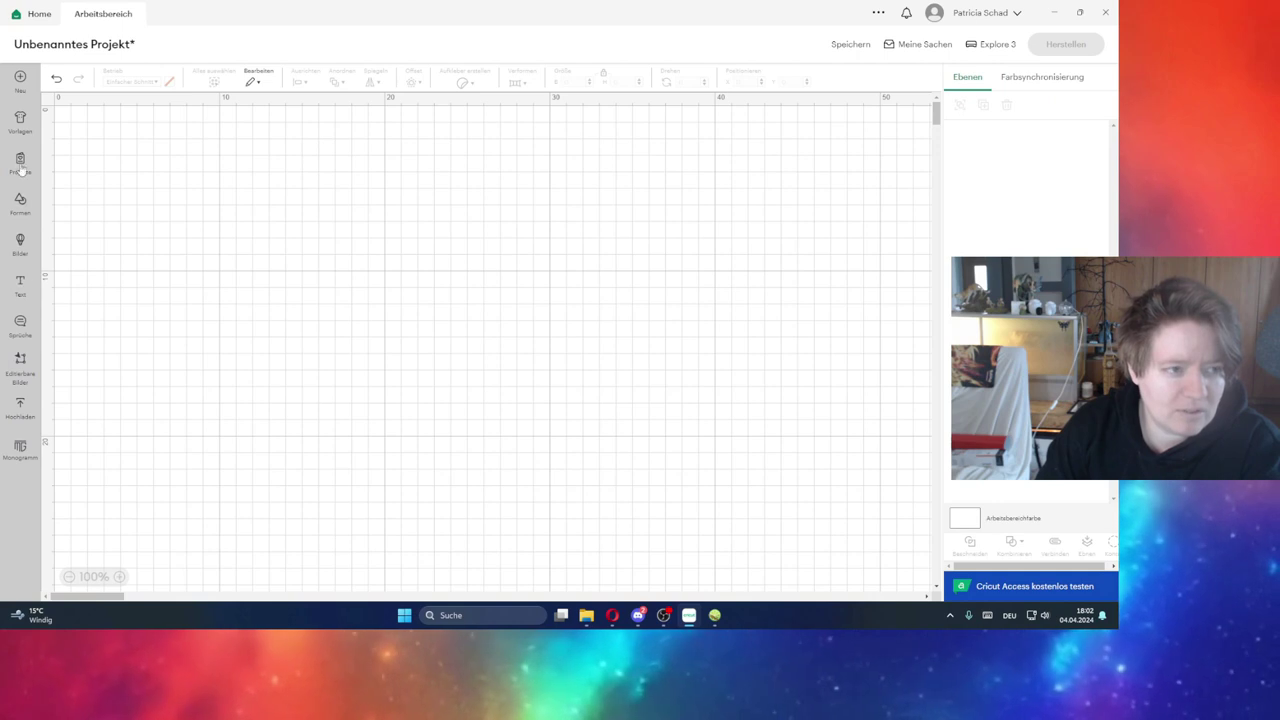
# Step: Open the image library and filter it to show only uploaded images
pyautogui.click(20, 244)
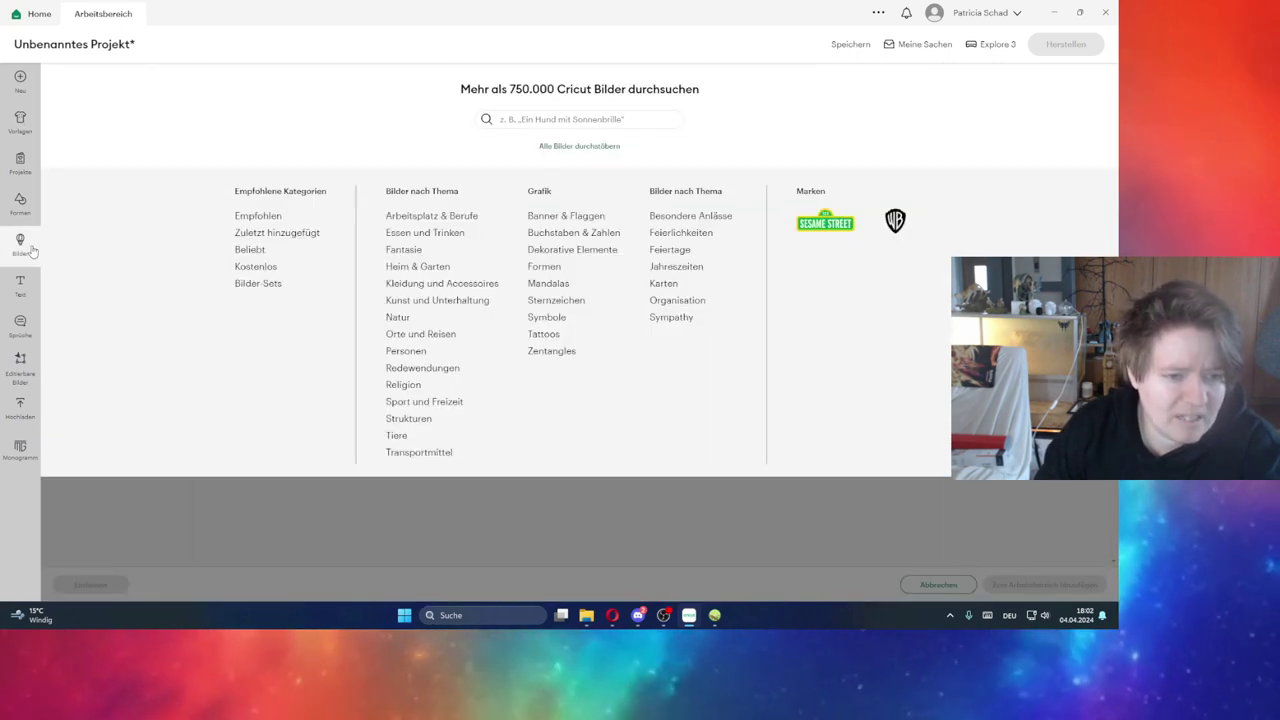
pyautogui.click(416, 537)
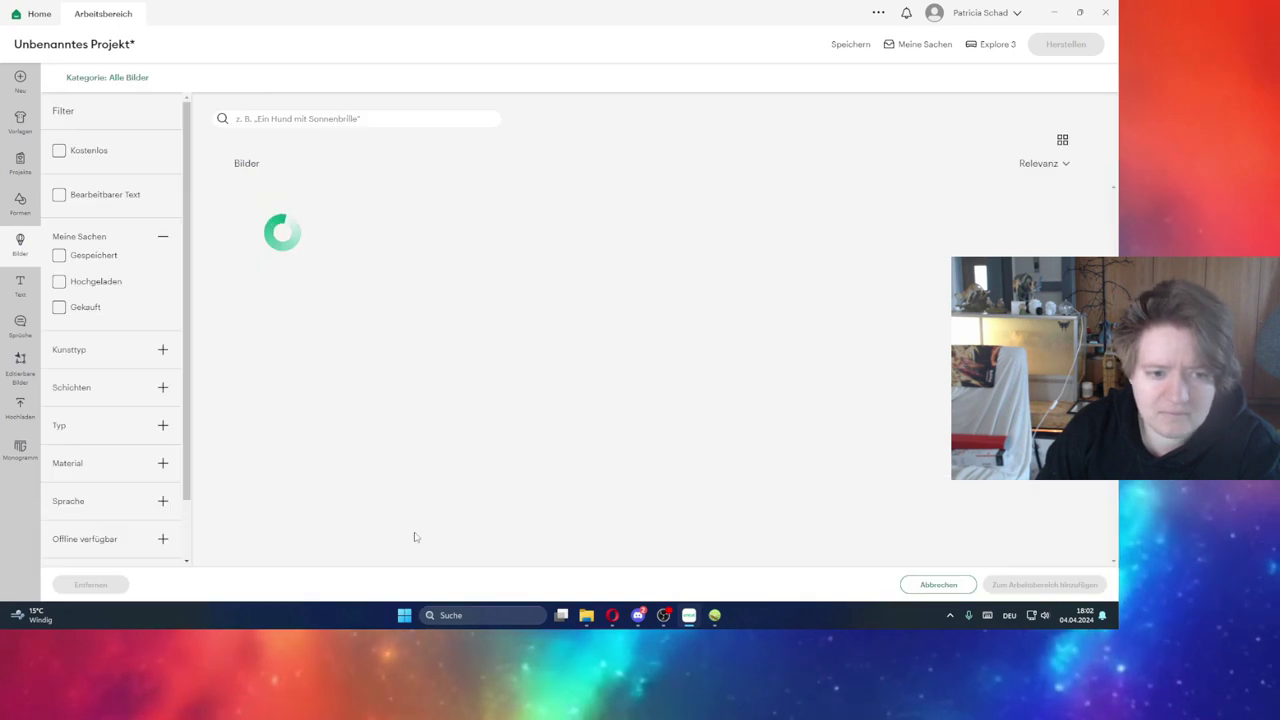
pyautogui.click(59, 283)
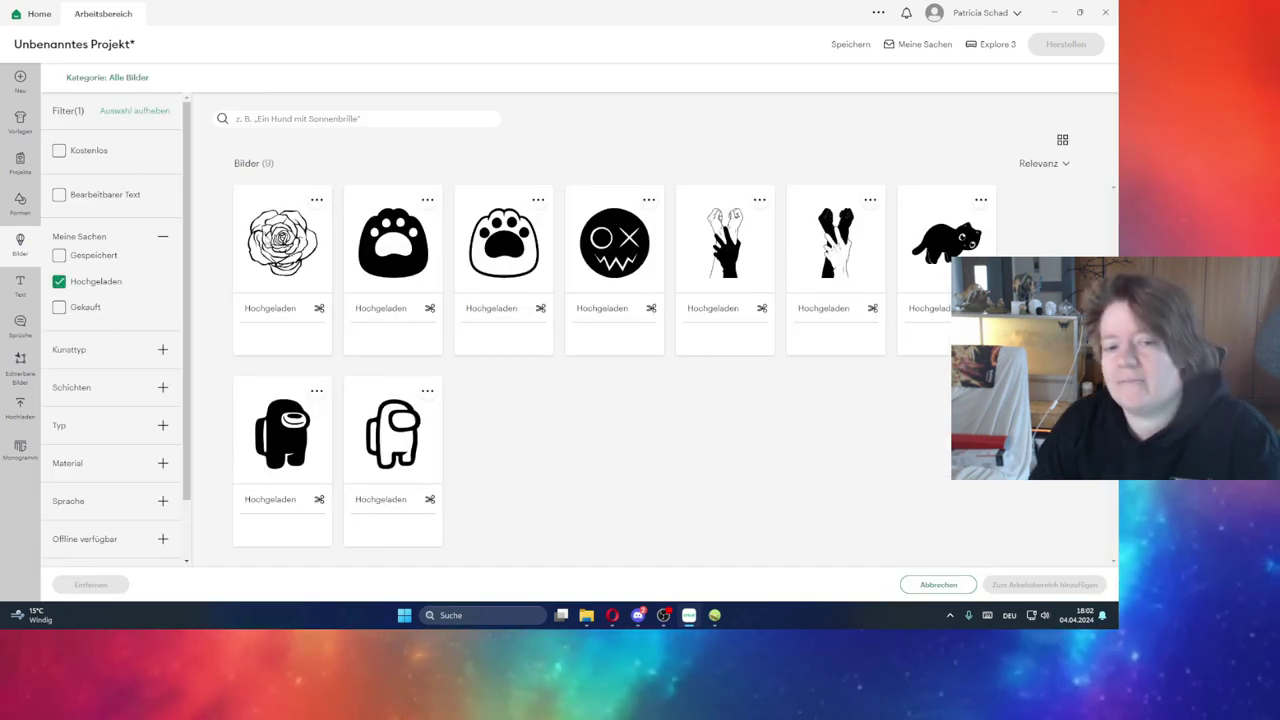
# Step: Add the uploaded rose, outlined paw, white-on-top hands and both Among Us figures to the canvas
pyautogui.click(307, 245)
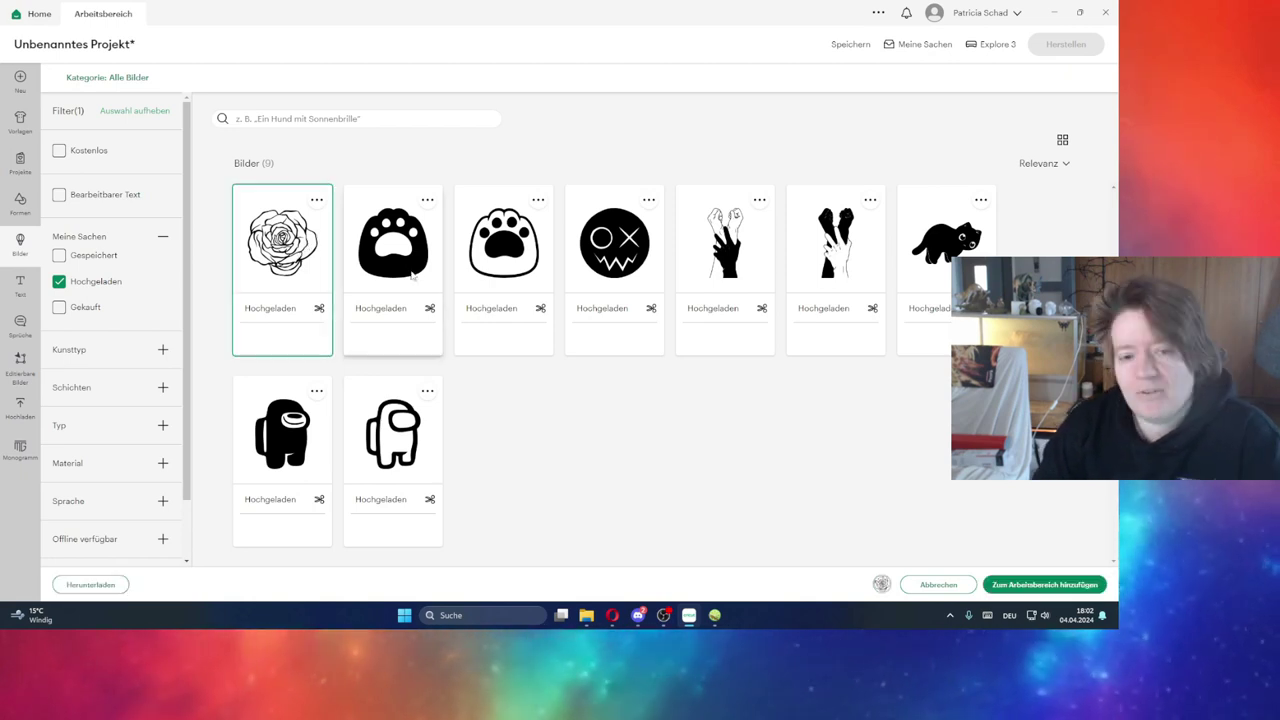
pyautogui.click(476, 252)
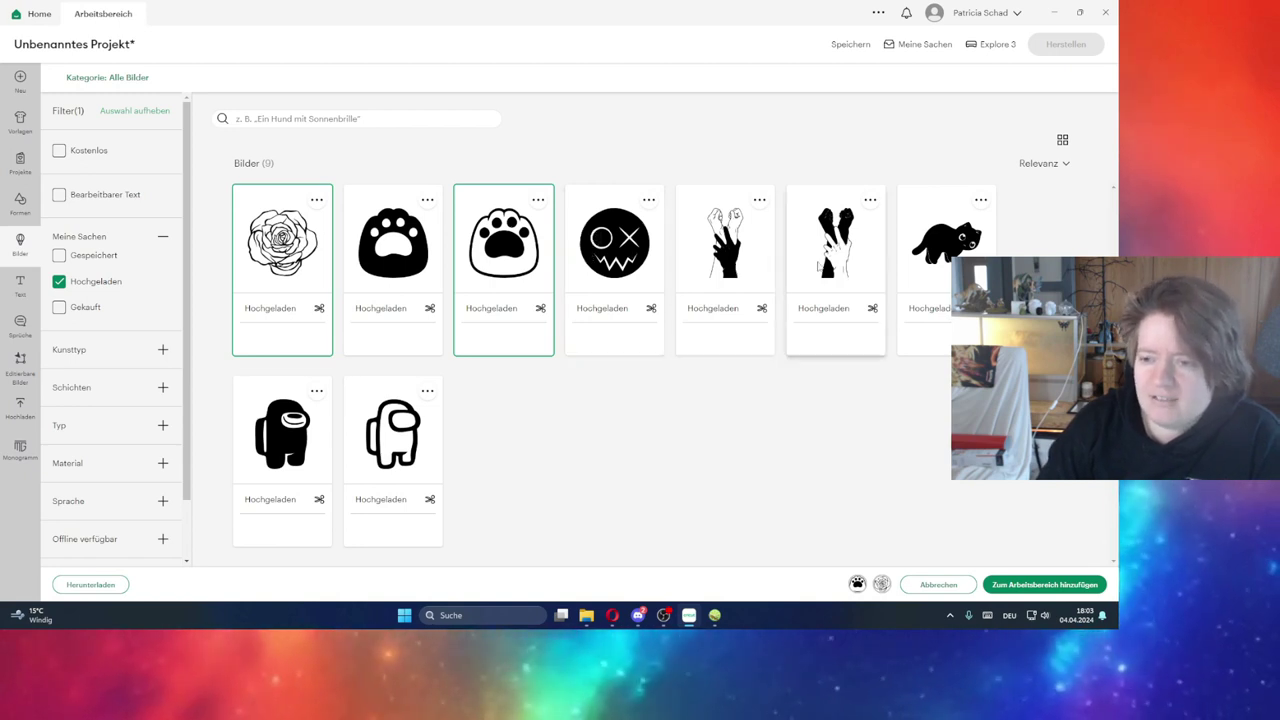
pyautogui.click(743, 273)
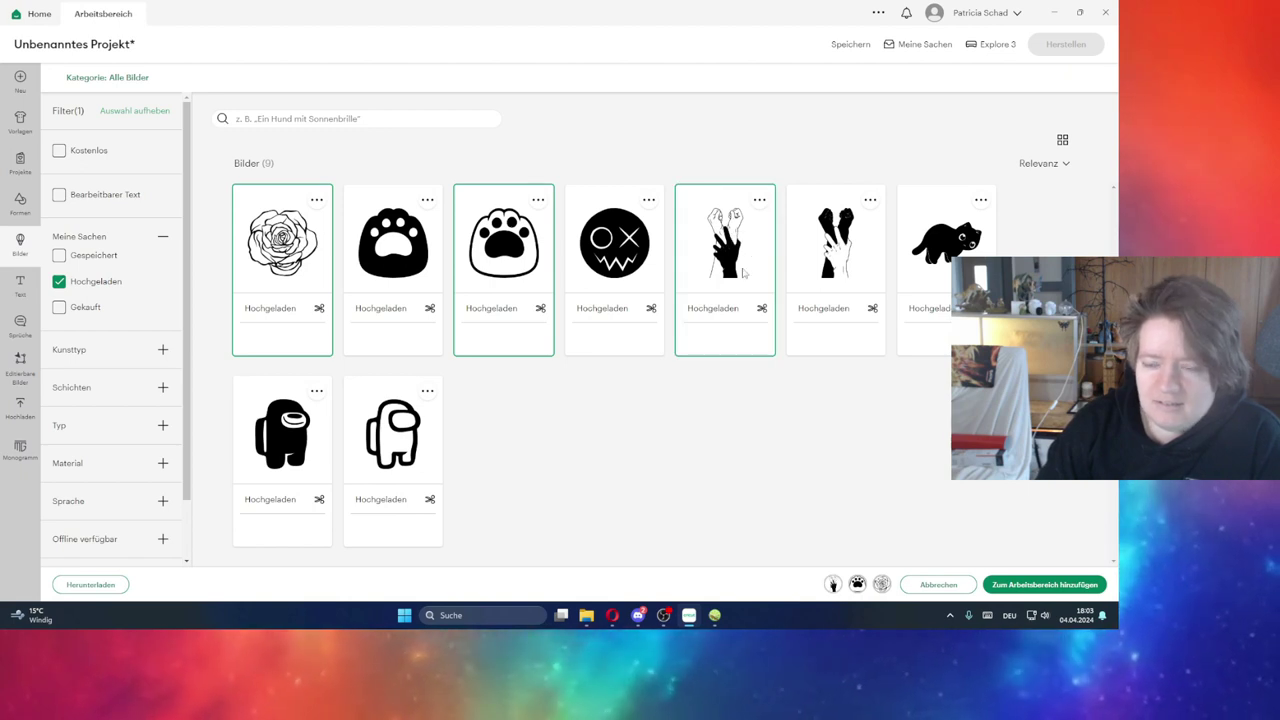
pyautogui.click(922, 265)
pyautogui.click(922, 265)
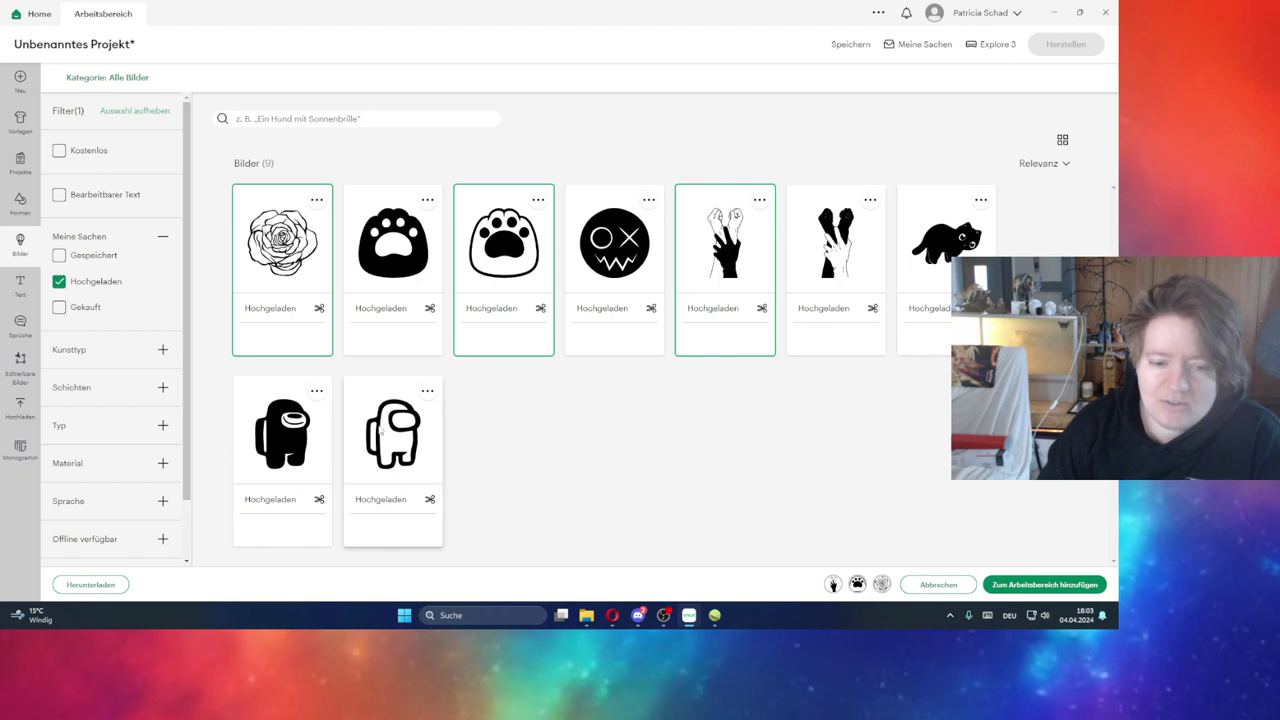
pyautogui.click(360, 420)
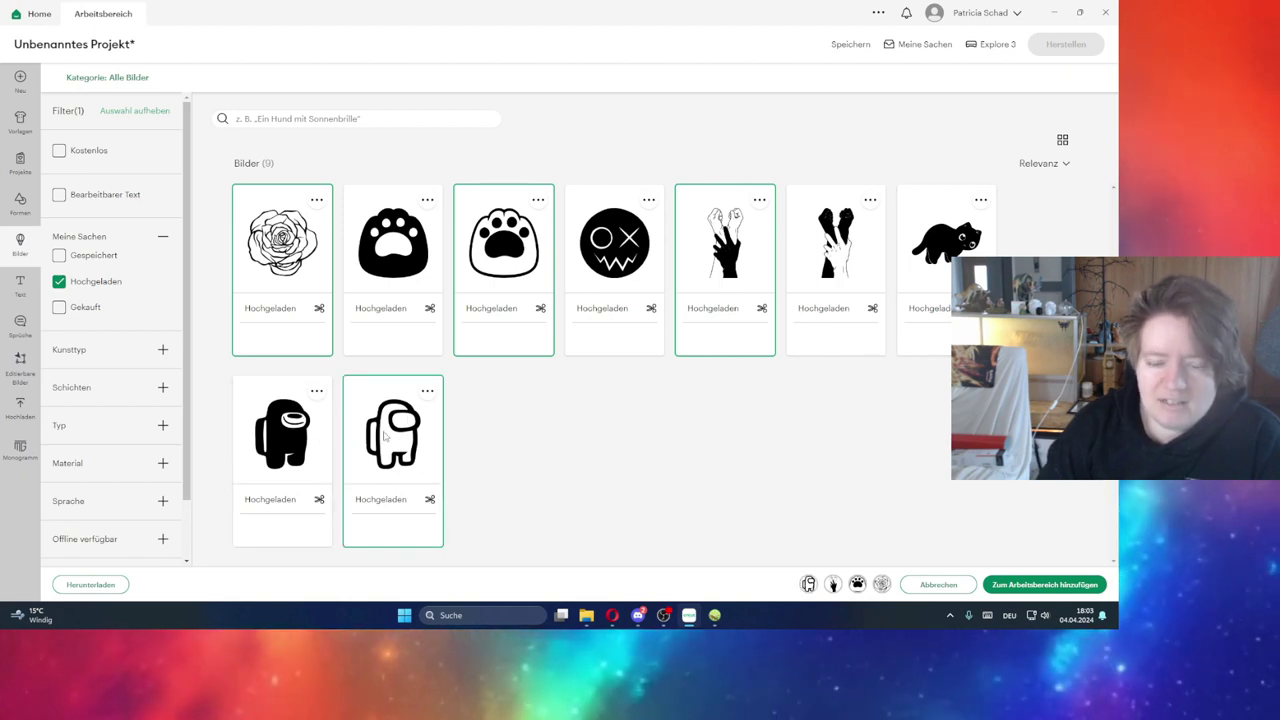
pyautogui.click(306, 448)
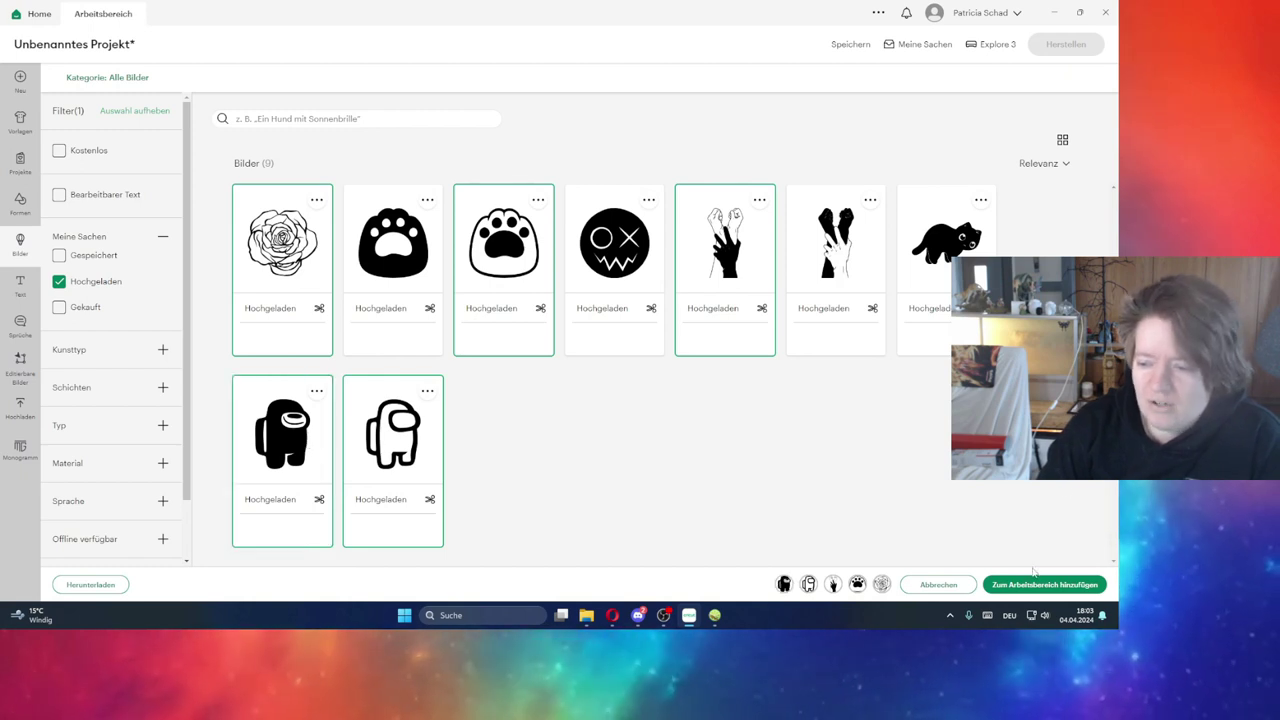
pyautogui.click(1028, 588)
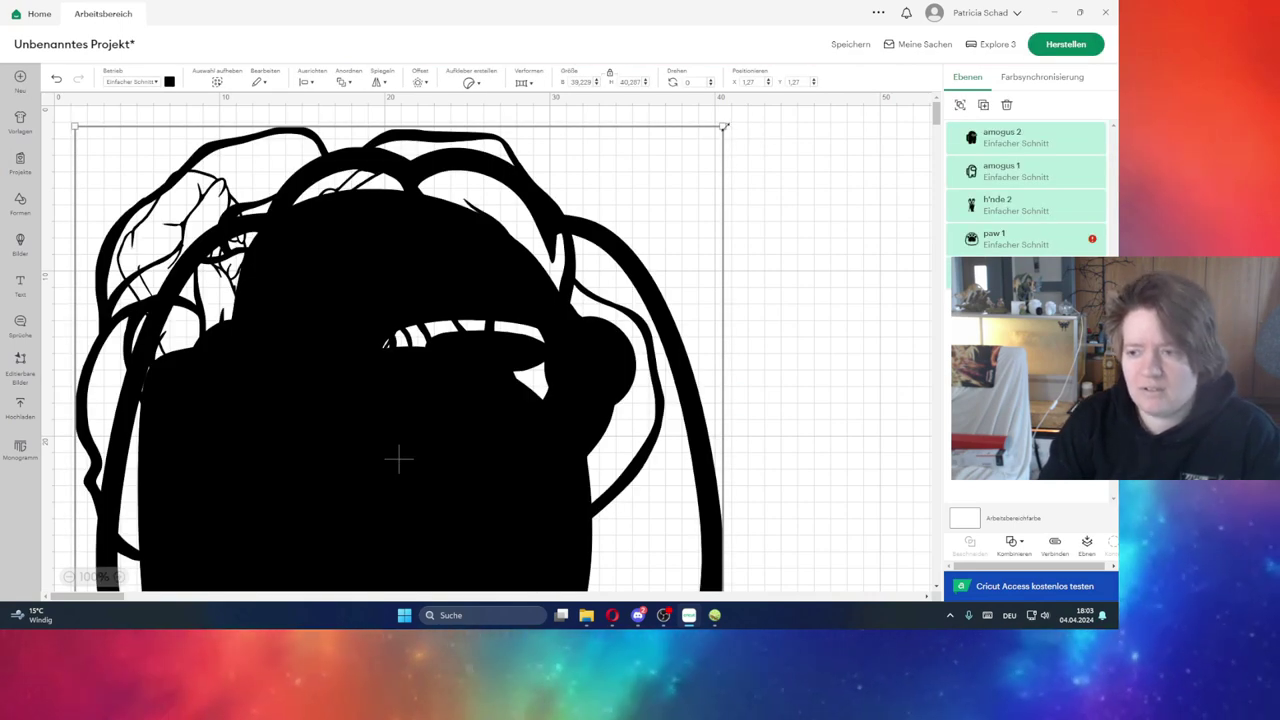
# Step: Isolate the amogus 2 figure from the overlapping images and scale it down to a small sticker
pyautogui.click(1037, 245)
pyautogui.scroll(-5, 735, 314)
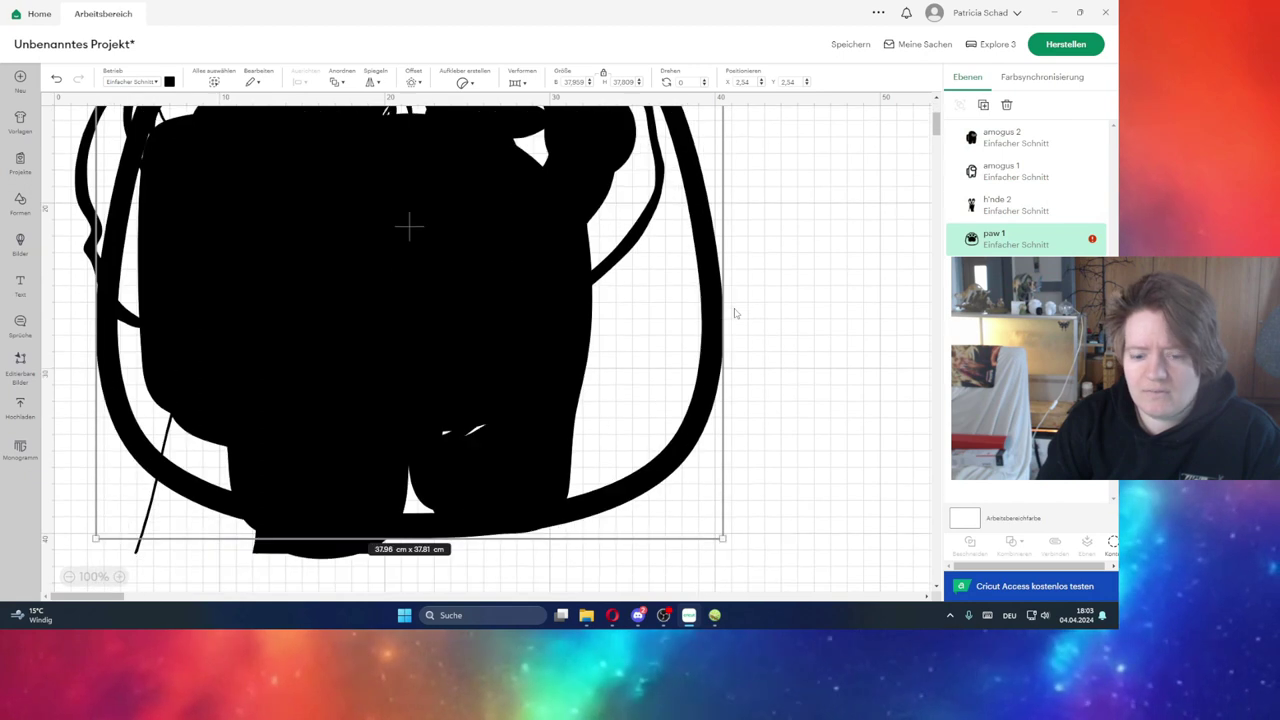
pyautogui.scroll(4, 857, 279)
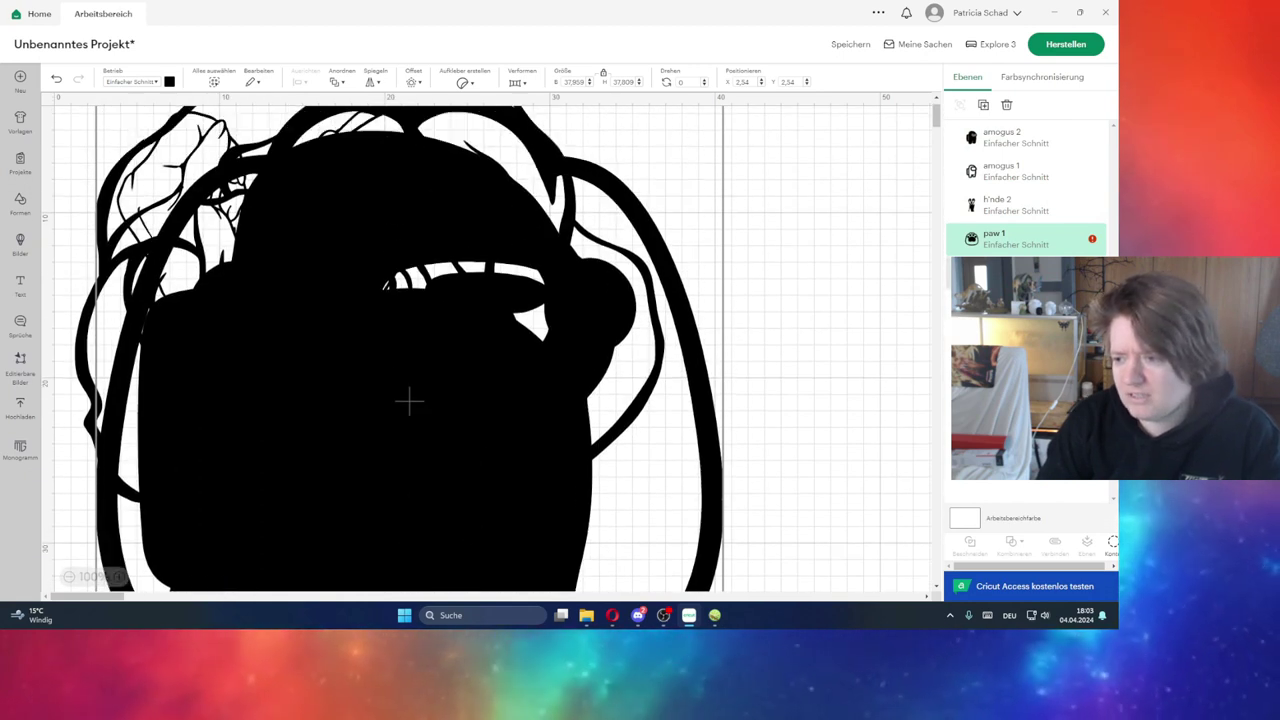
pyautogui.click(367, 347)
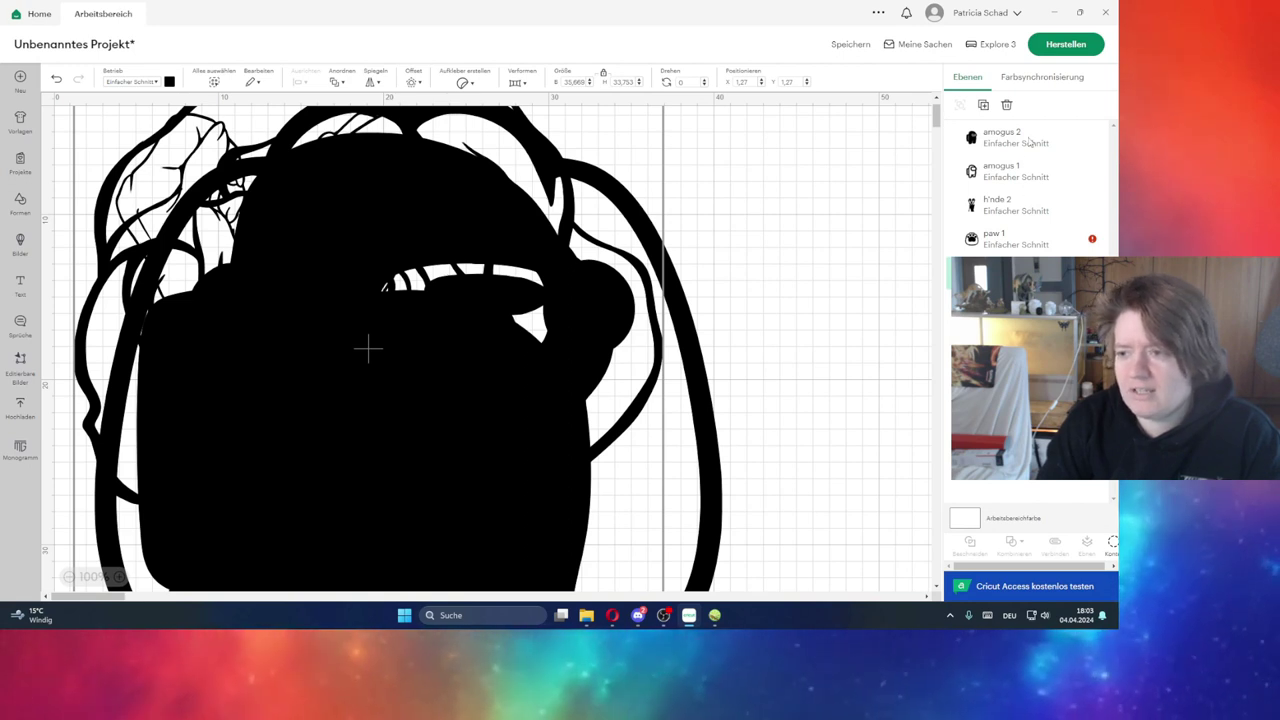
pyautogui.click(1010, 138)
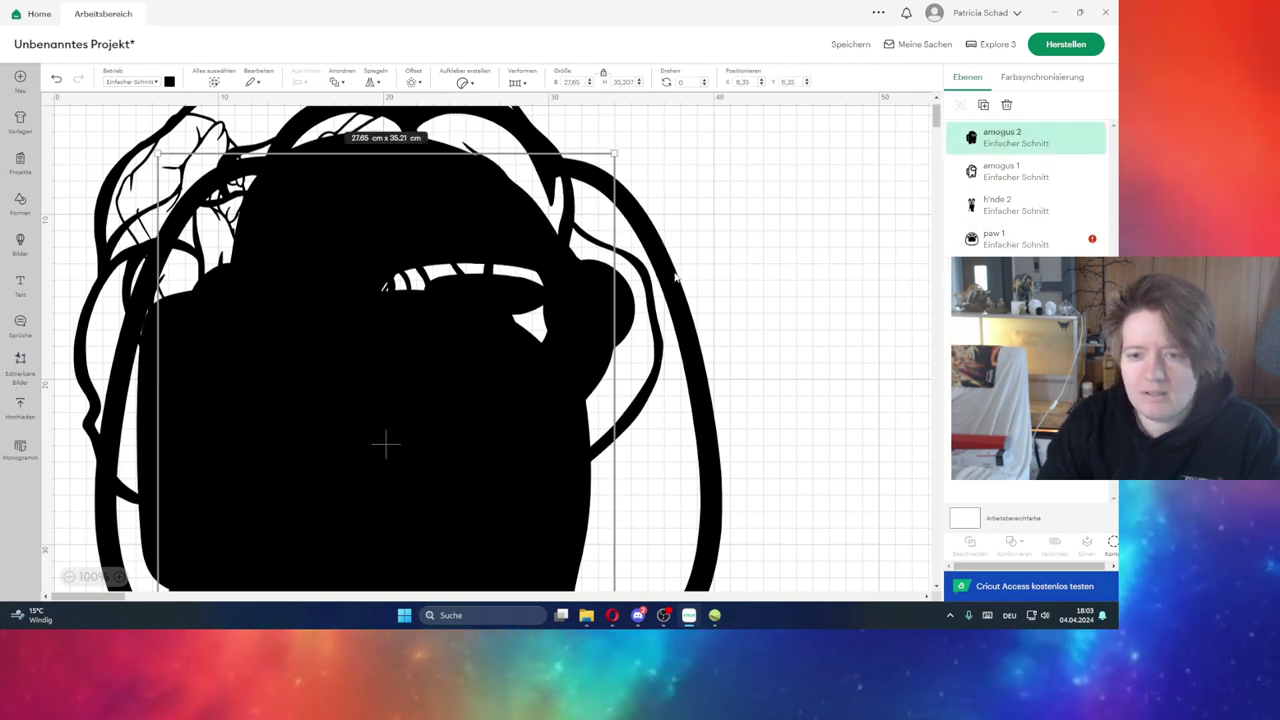
pyautogui.moveTo(616, 154); pyautogui.dragTo(296, 177)
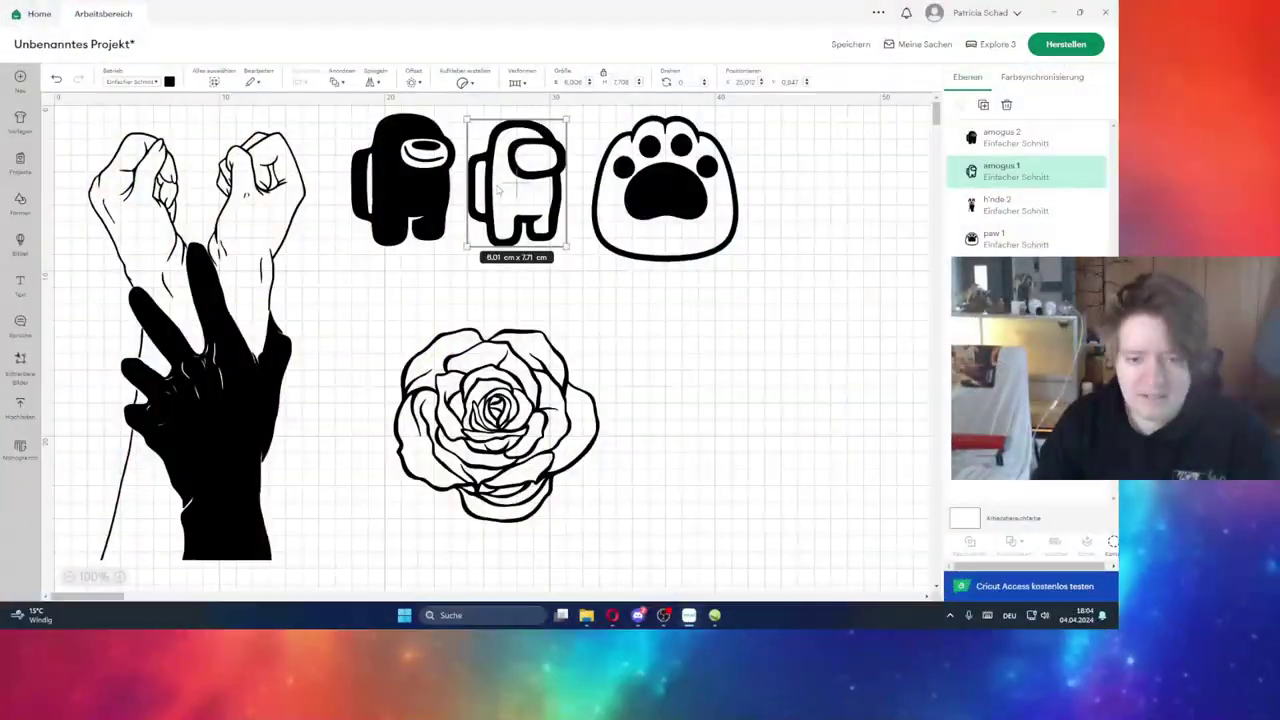
# Step: Duplicate both Among Us figures and the paw as a set, and place a copy below the original row
pyautogui.click(423, 187)
pyautogui.click(604, 196)
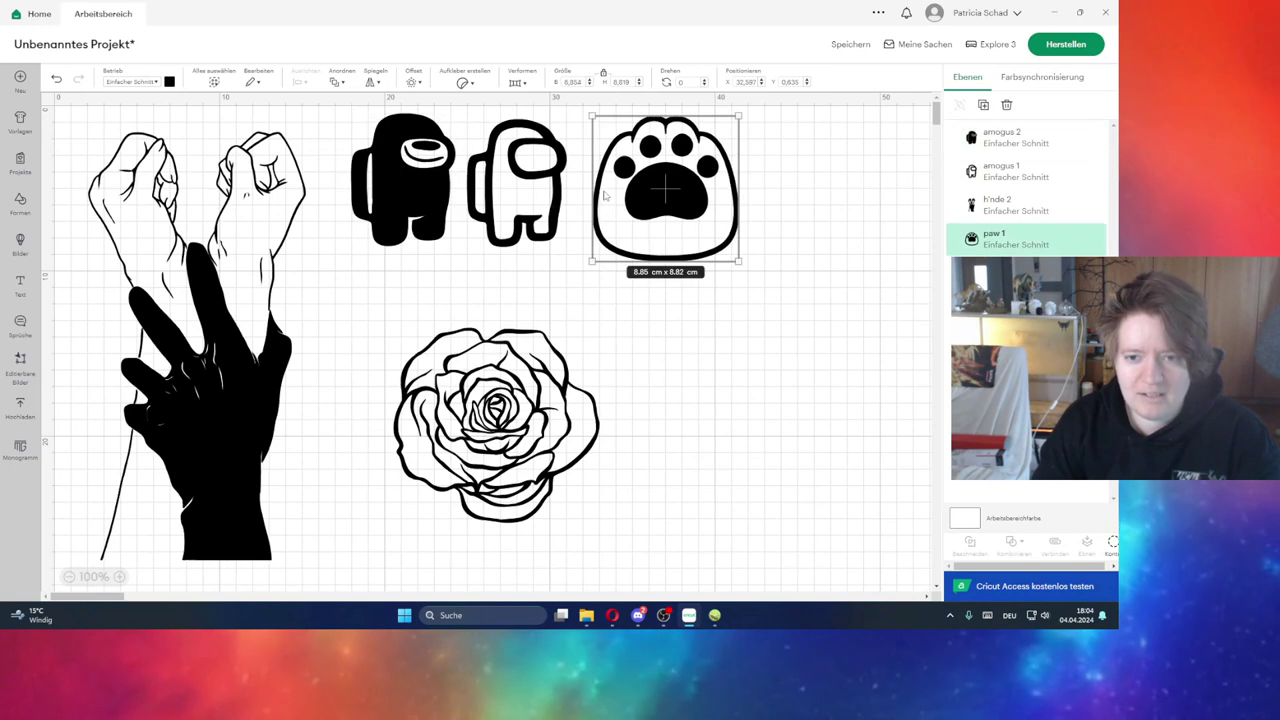
pyautogui.moveTo(826, 190); pyautogui.dragTo(370, 207)
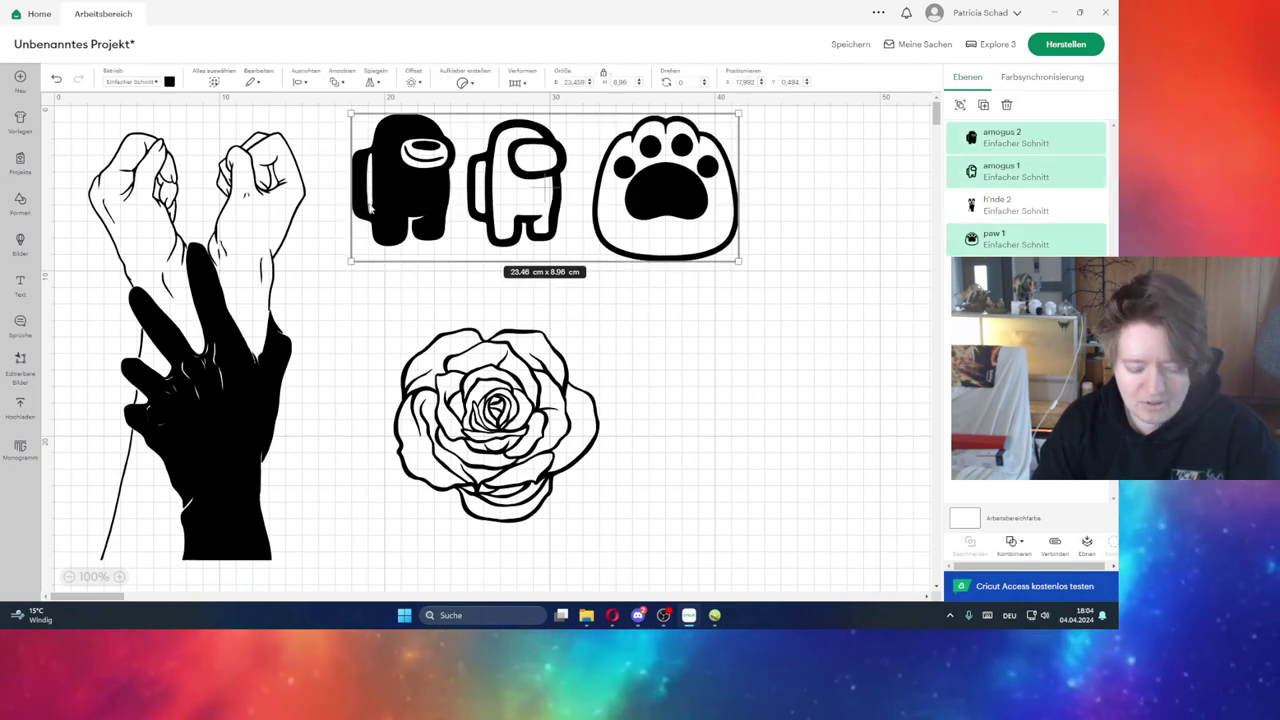
pyautogui.hotkey('ctrl', 'd')
pyautogui.moveTo(330, 232); pyautogui.dragTo(638, 337)
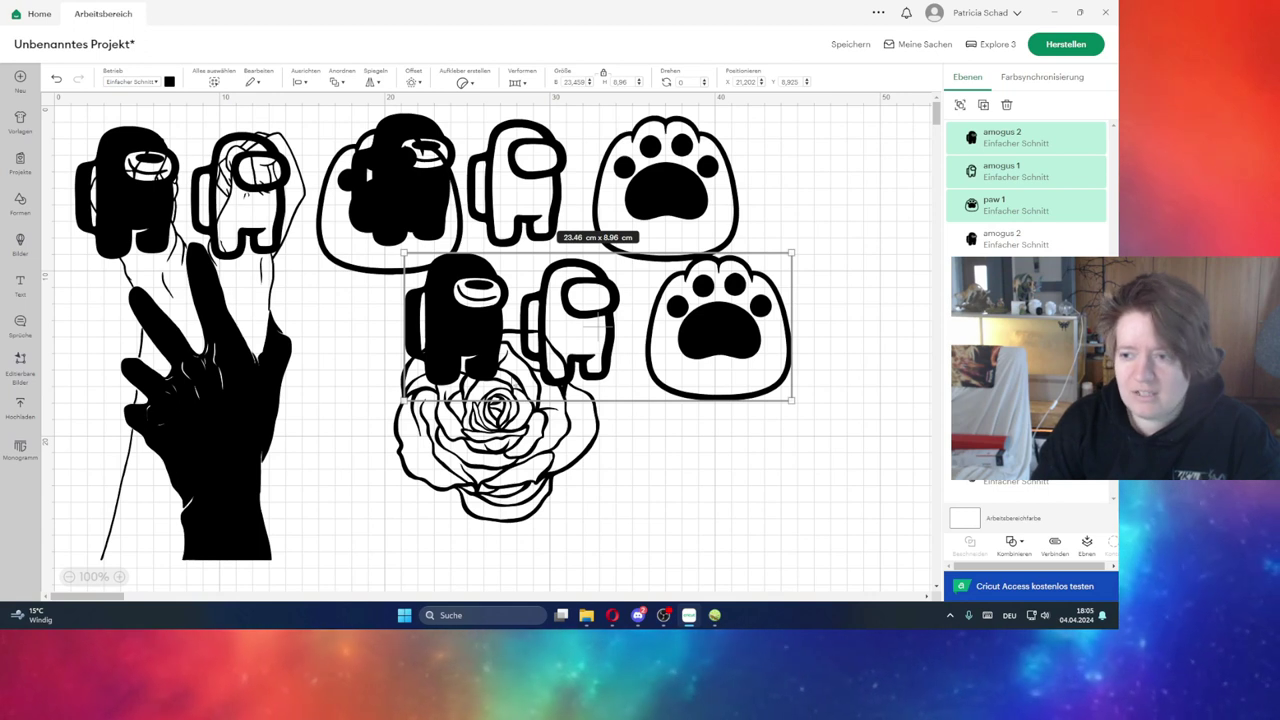
pyautogui.click(753, 476)
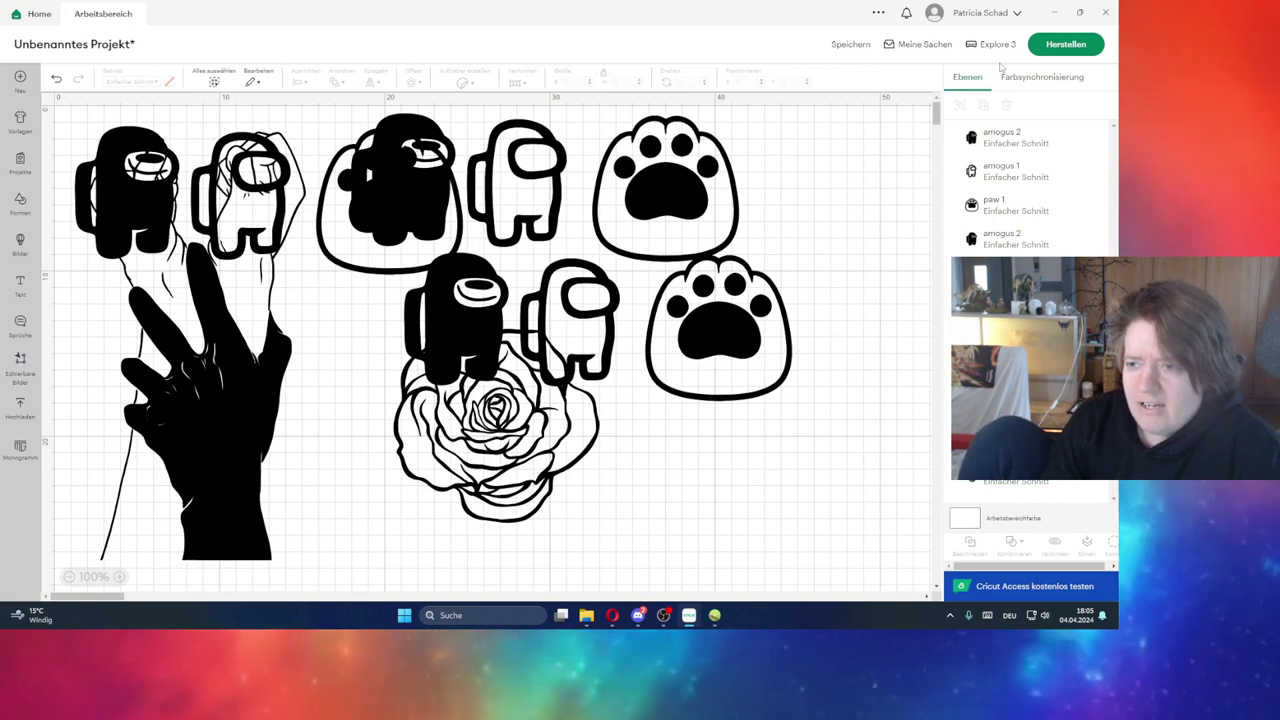
# Step: Prepare the project for cutting without a mat and examine how the motifs are arranged on the material
pyautogui.click(1038, 52)
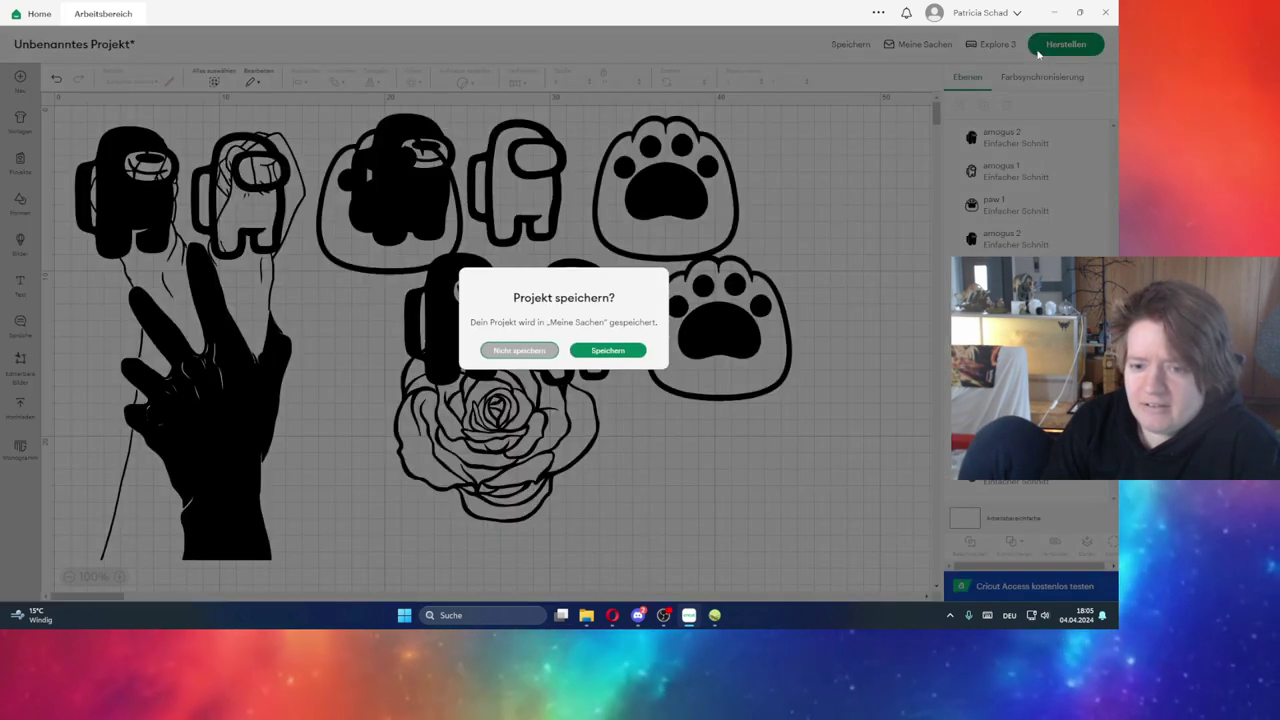
pyautogui.click(578, 352)
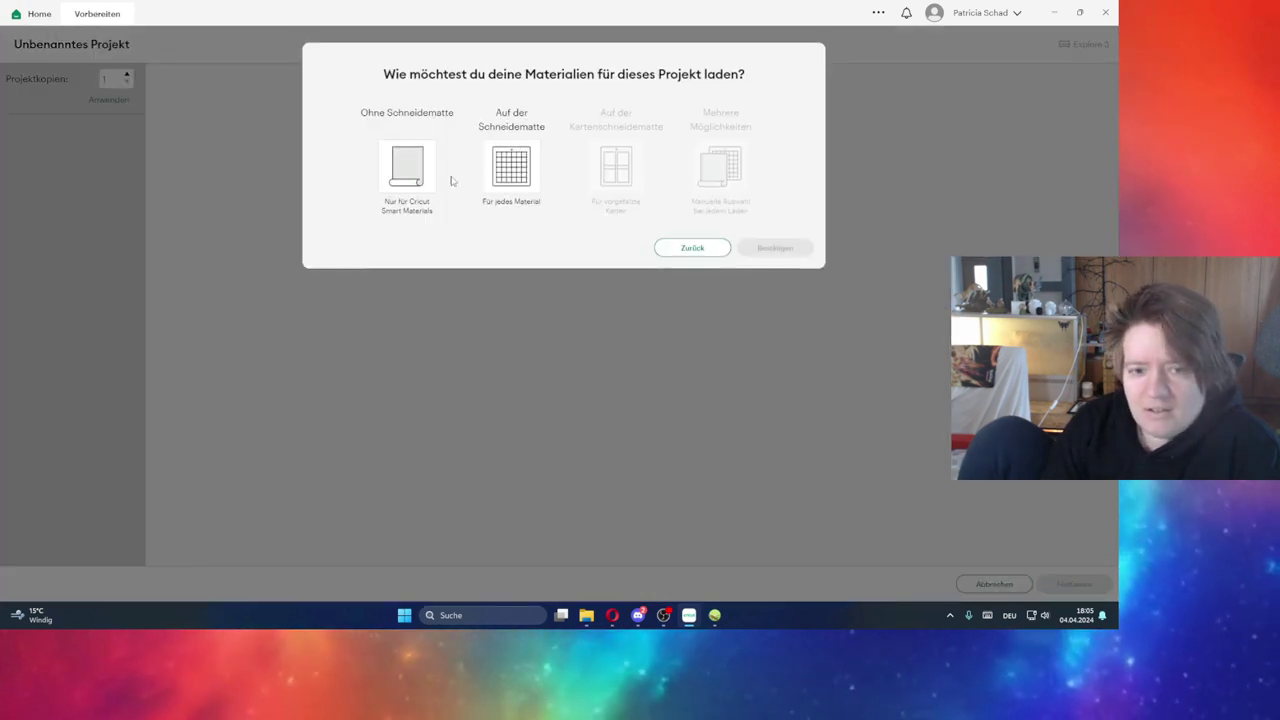
pyautogui.click(408, 168)
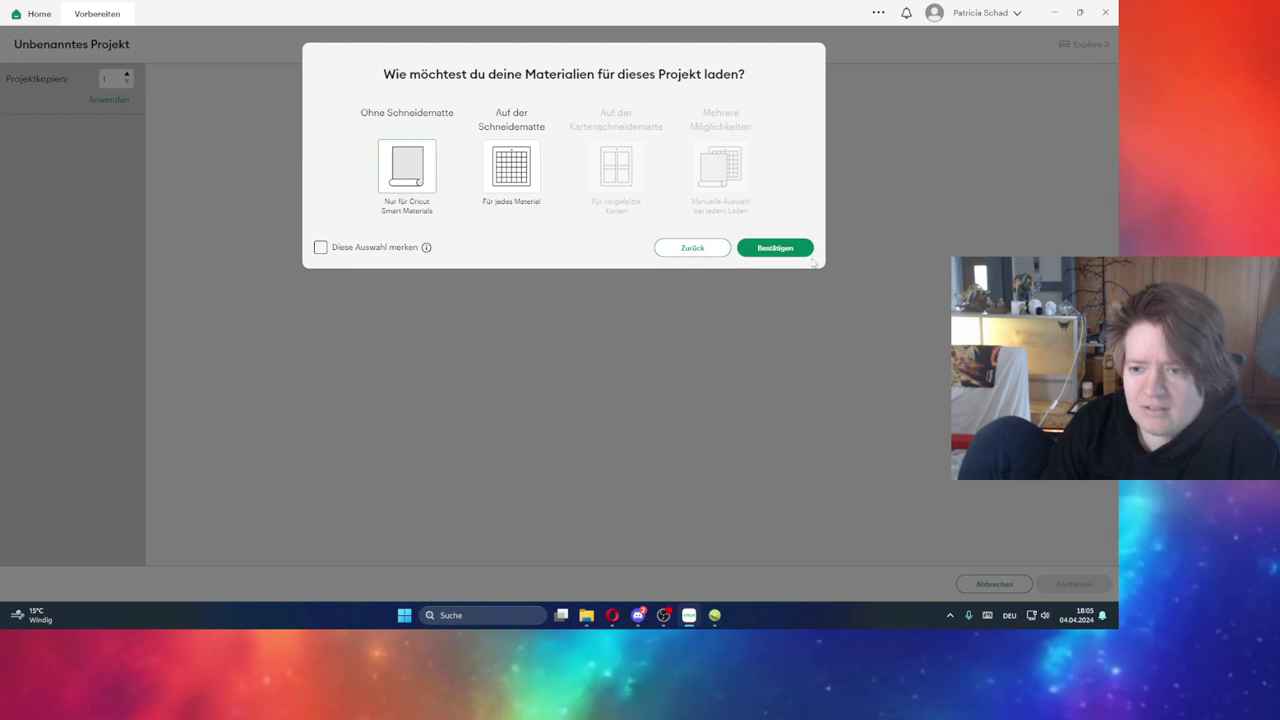
pyautogui.click(776, 250)
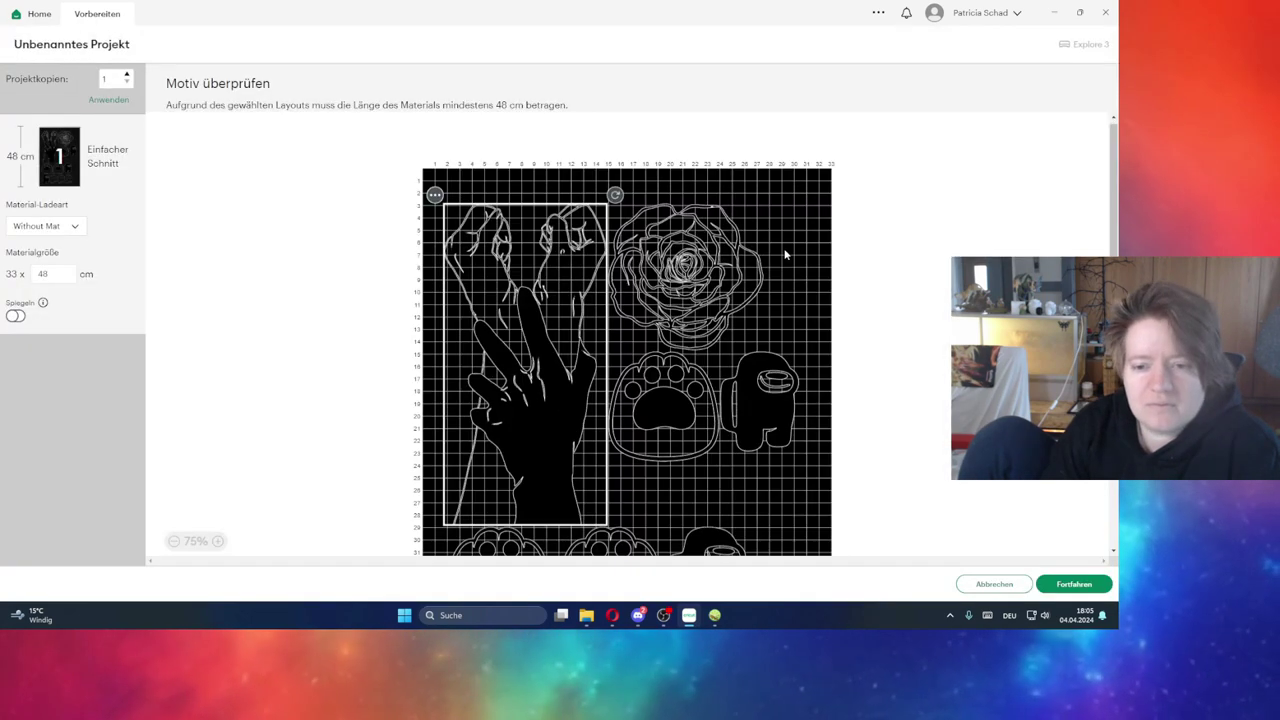
pyautogui.scroll(-2, 791, 375)
pyautogui.scroll(2, 791, 375)
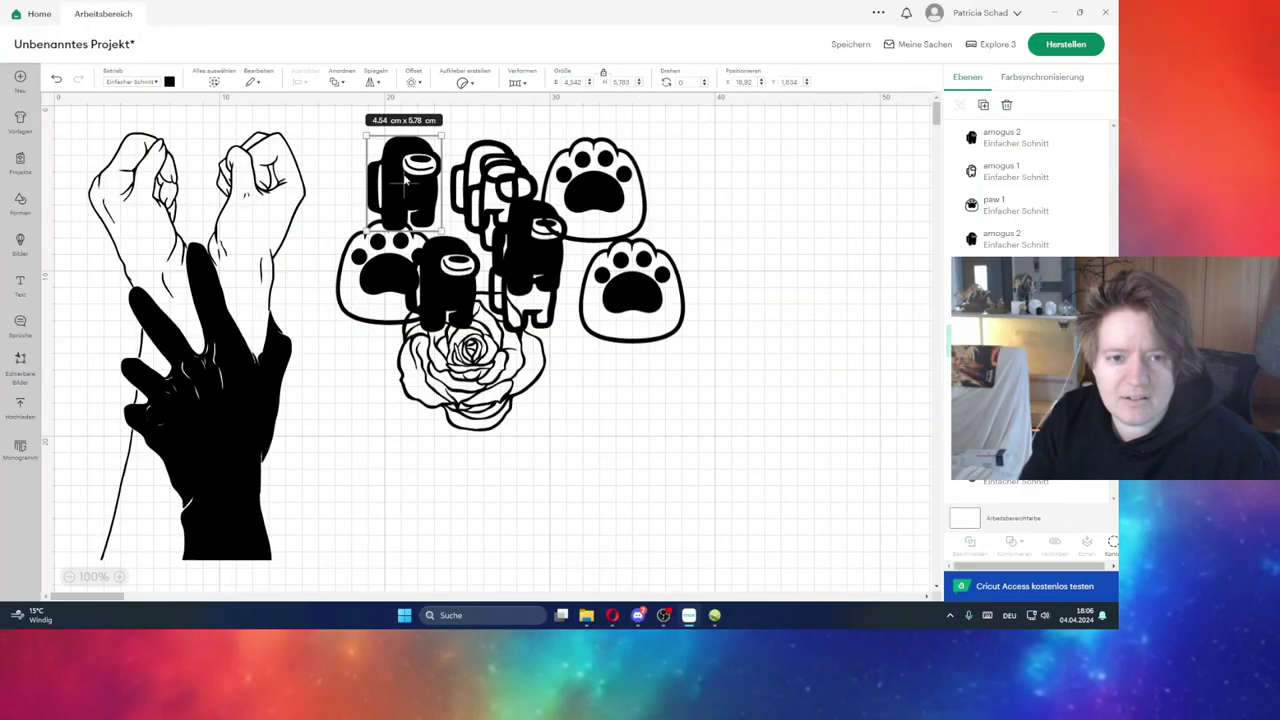
# Step: Move the upper black Among Us figure closer to the hands, and scale the rose, paws and figures down slightly together
pyautogui.moveTo(406, 180); pyautogui.dragTo(376, 175)
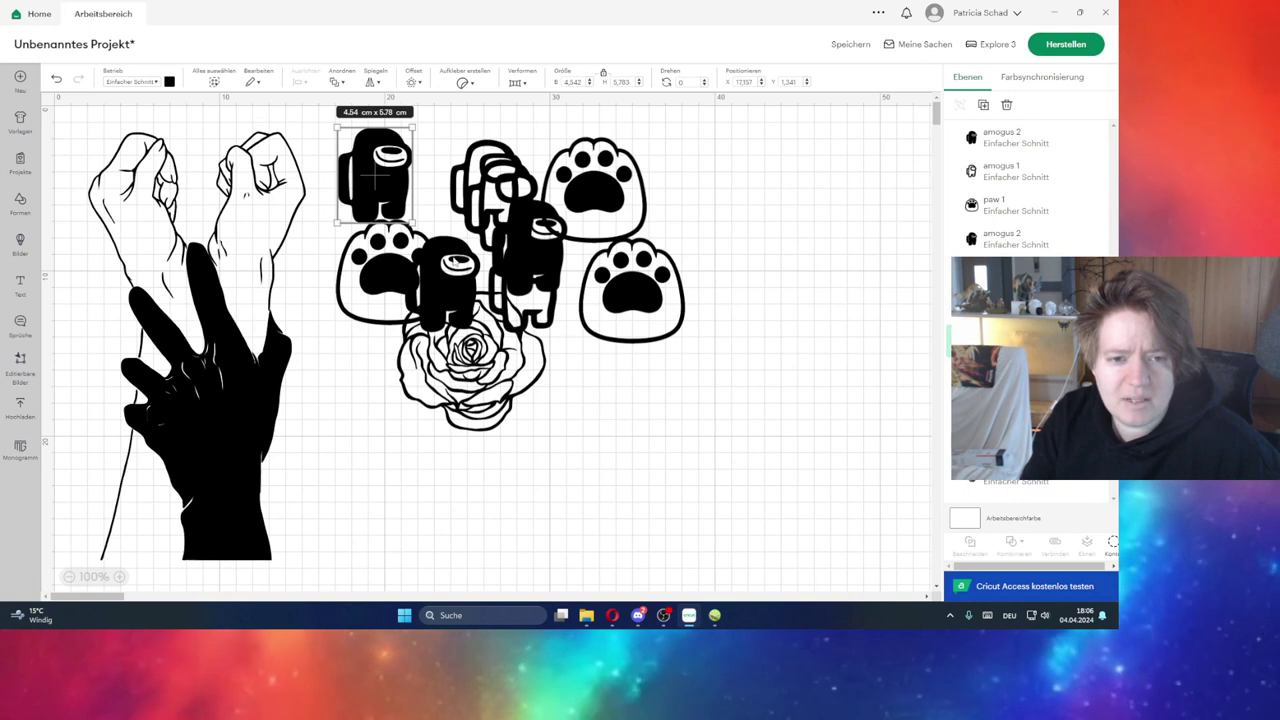
pyautogui.moveTo(670, 413); pyautogui.dragTo(378, 168)
pyautogui.moveTo(686, 430); pyautogui.dragTo(672, 419)
pyautogui.click(672, 503)
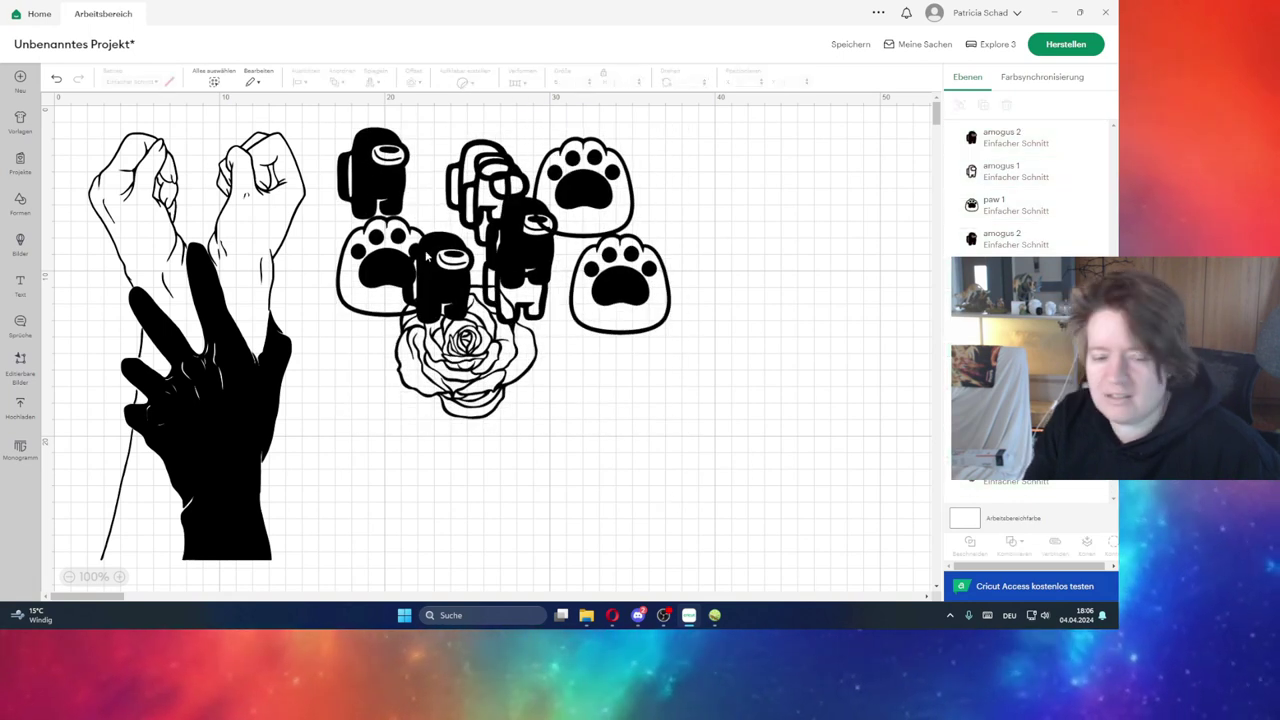
# Step: Prepare the resized designs for cutting with Smart Materials loaded without a mat
pyautogui.click(1066, 44)
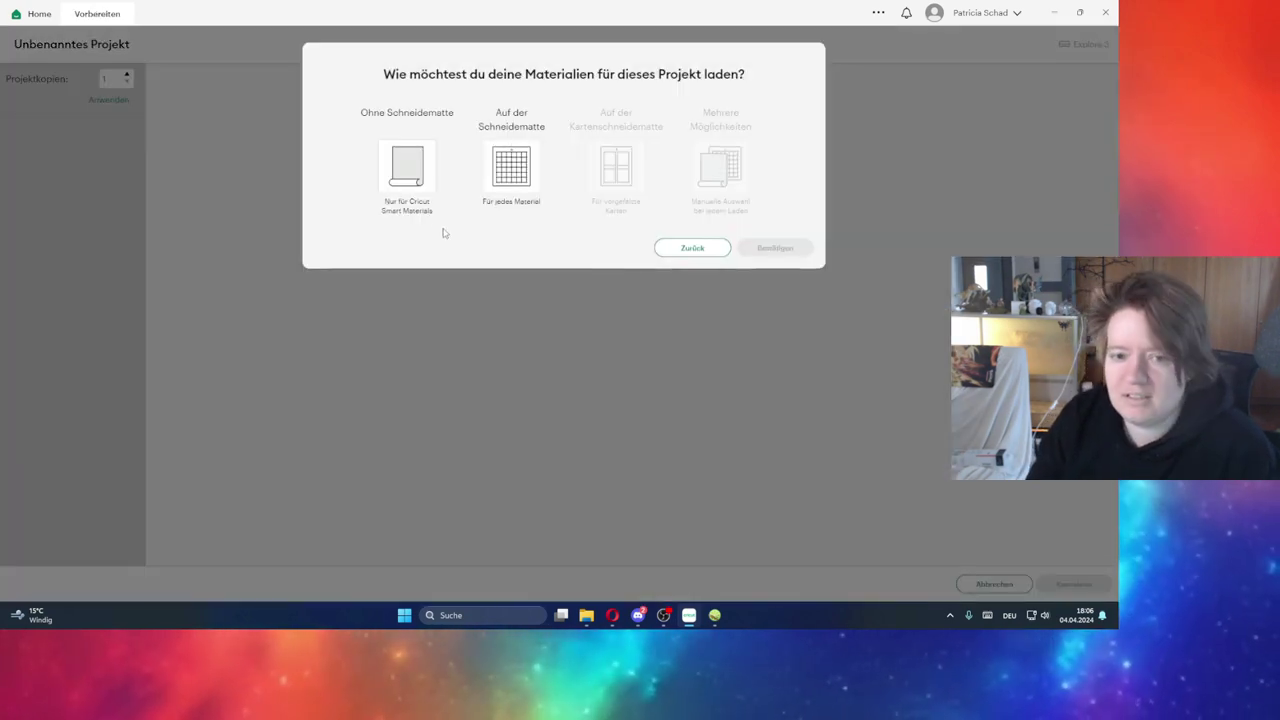
pyautogui.click(416, 178)
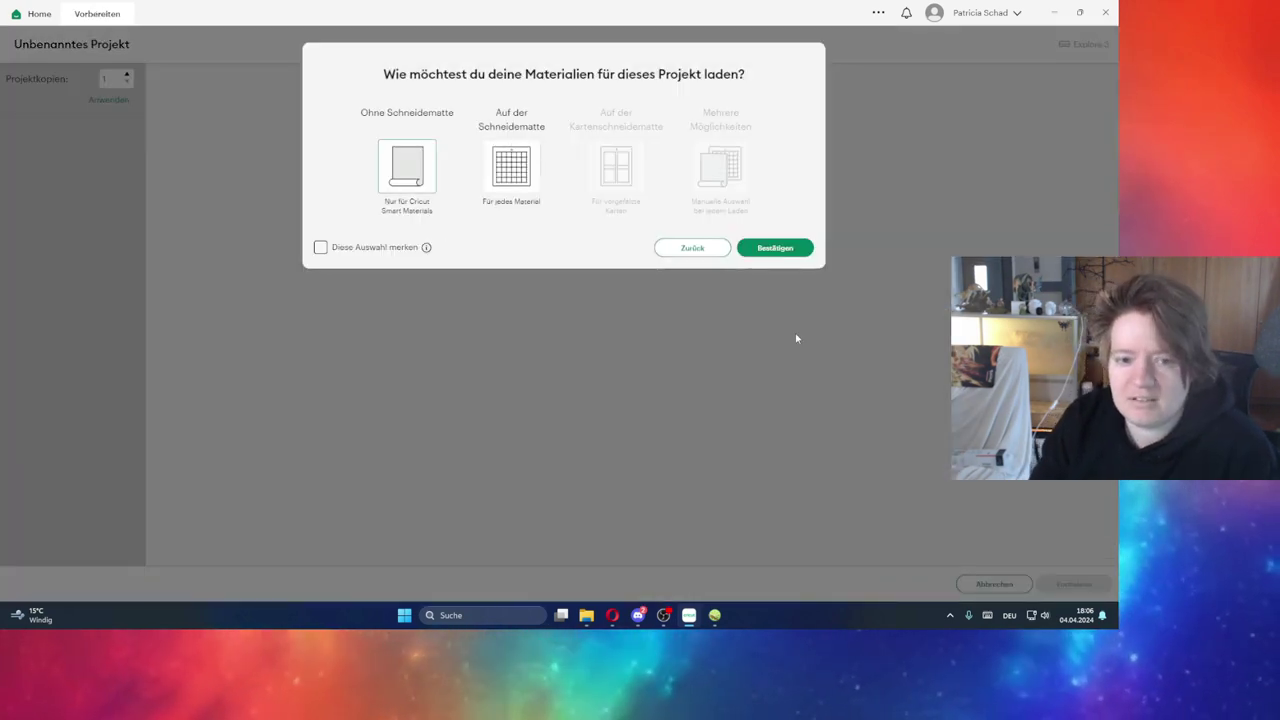
pyautogui.click(775, 247)
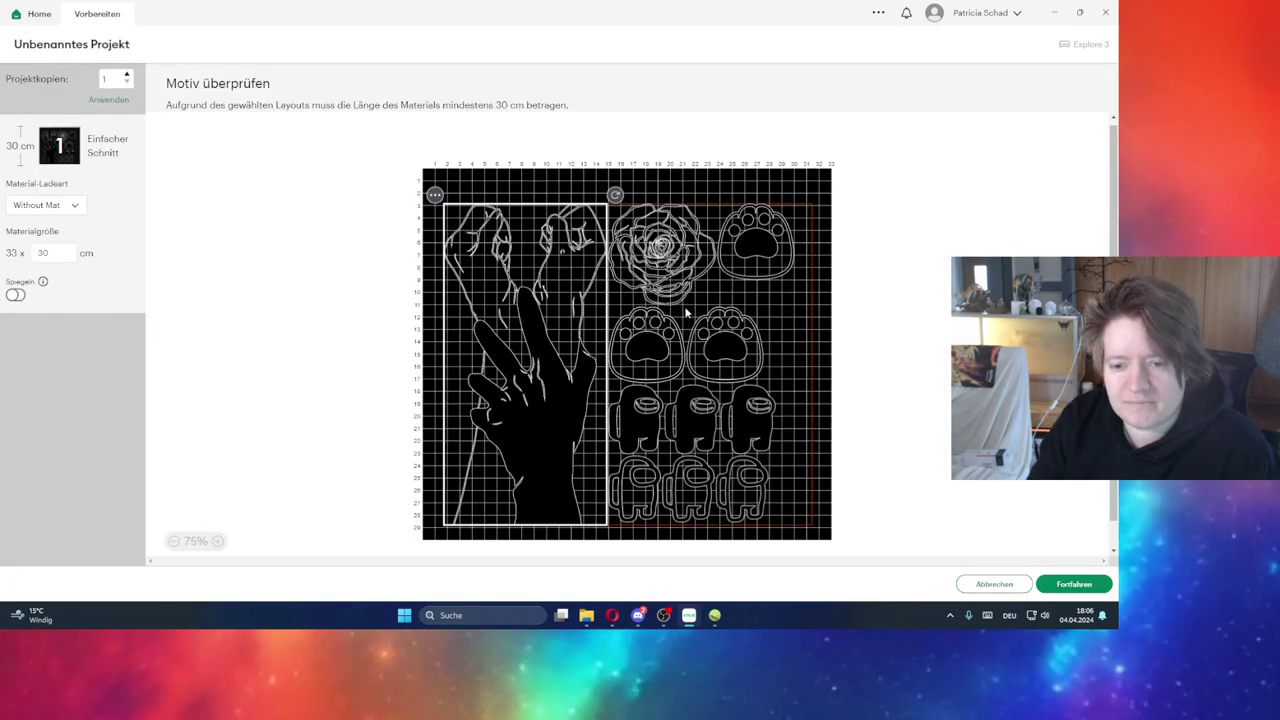
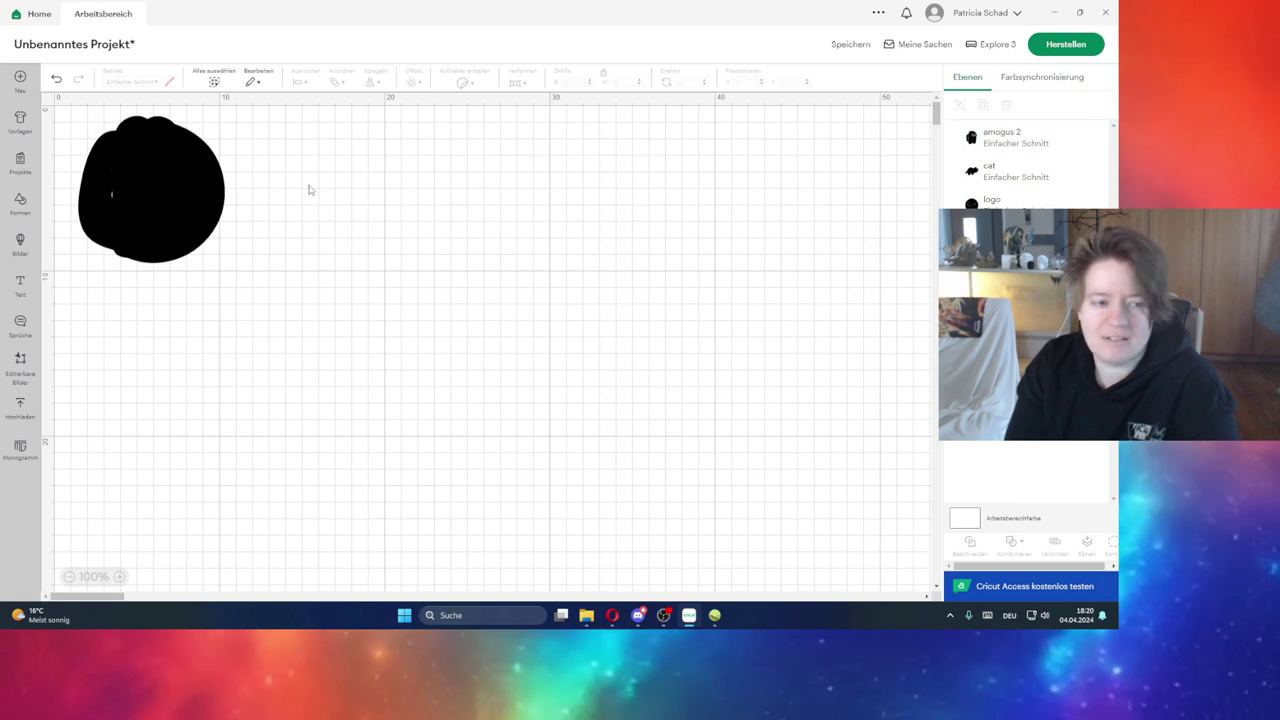
# Step: Spread the stacked designs apart on the canvas so they no longer overlap
pyautogui.moveTo(150, 190); pyautogui.dragTo(567, 200)
pyautogui.moveTo(194, 166); pyautogui.dragTo(539, 250)
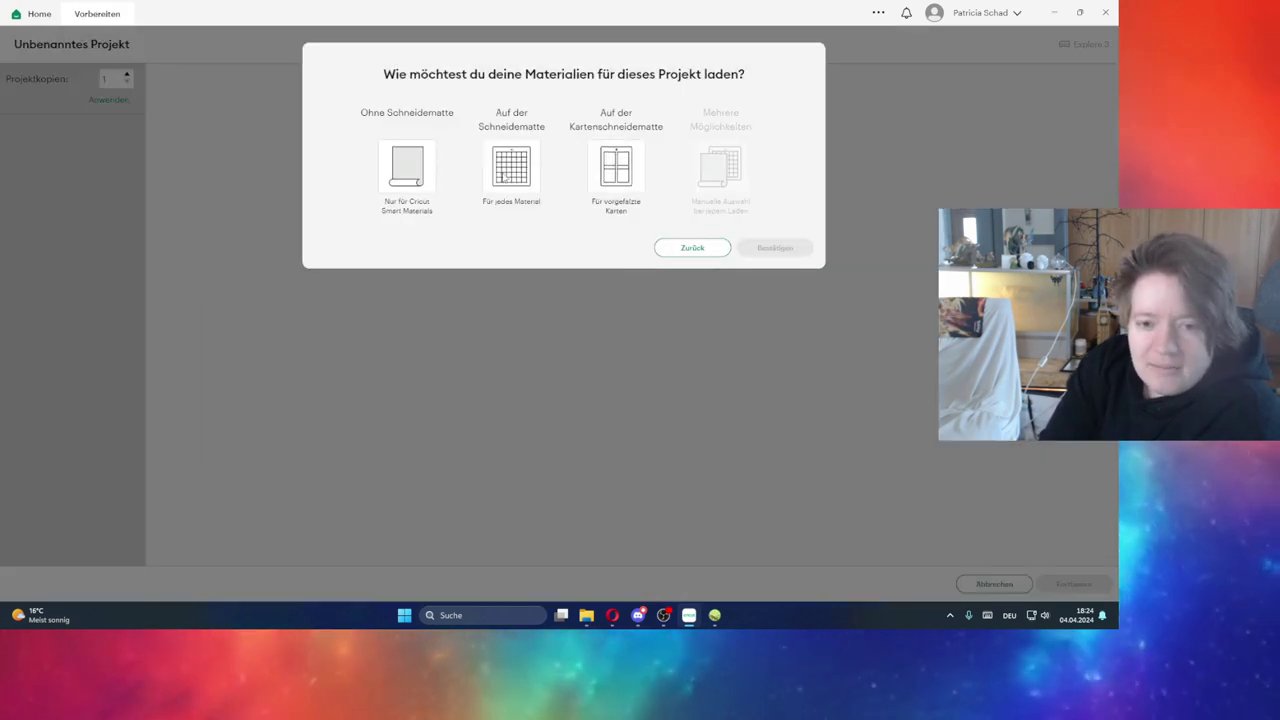
# Step: Prepare the project on a 30.5 cm x 30.5 cm mat and try placing the Among Us figure beside the paw and round face
pyautogui.click(525, 177)
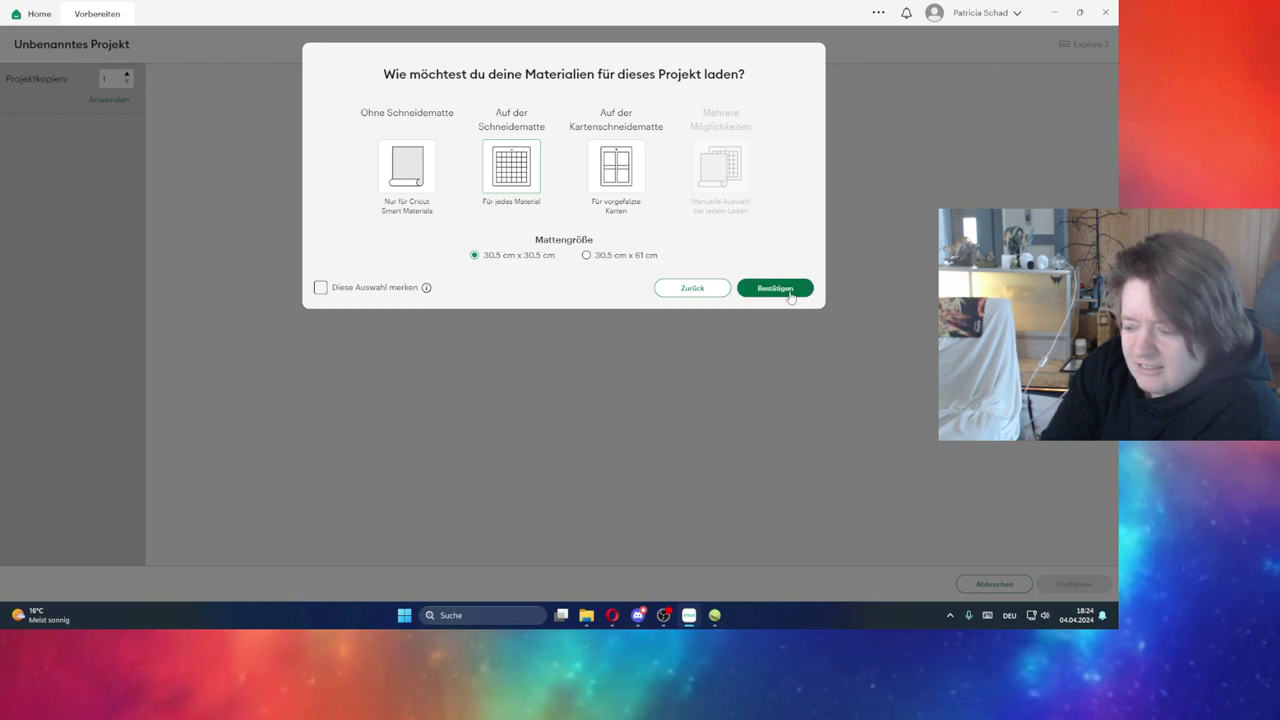
pyautogui.click(775, 288)
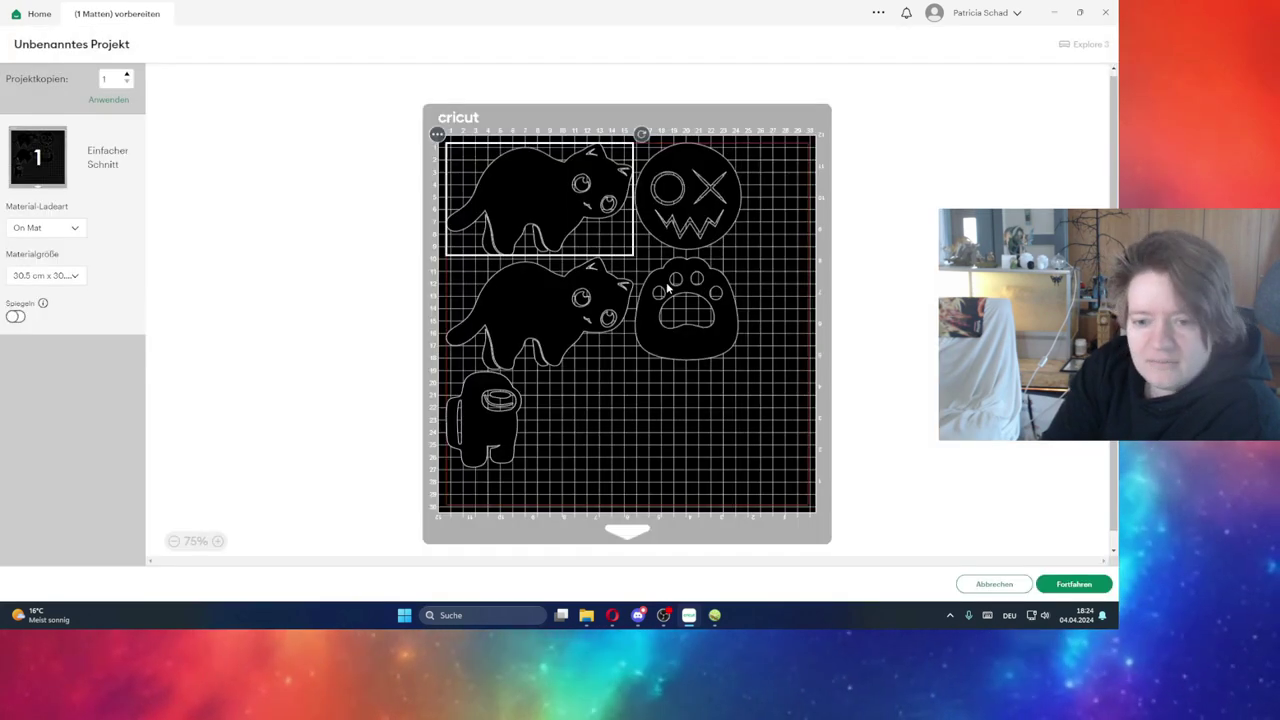
pyautogui.click(508, 428)
pyautogui.moveTo(506, 430); pyautogui.dragTo(796, 269)
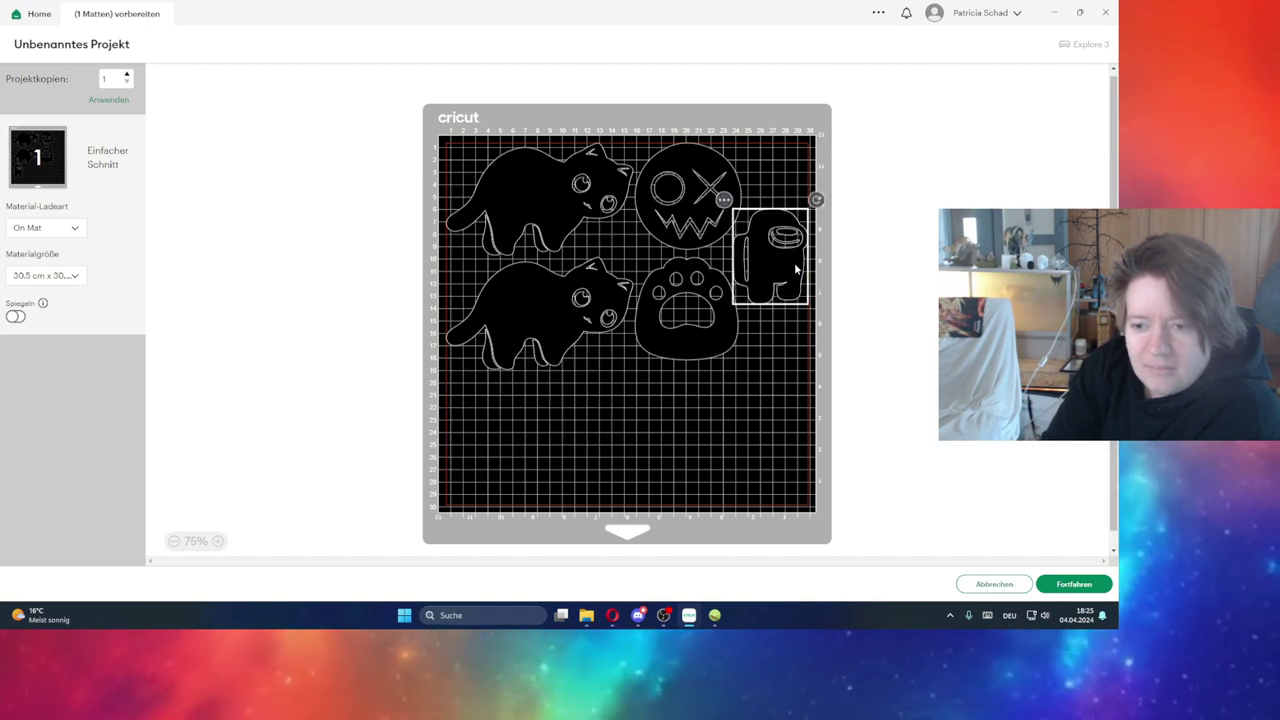
pyautogui.click(587, 442)
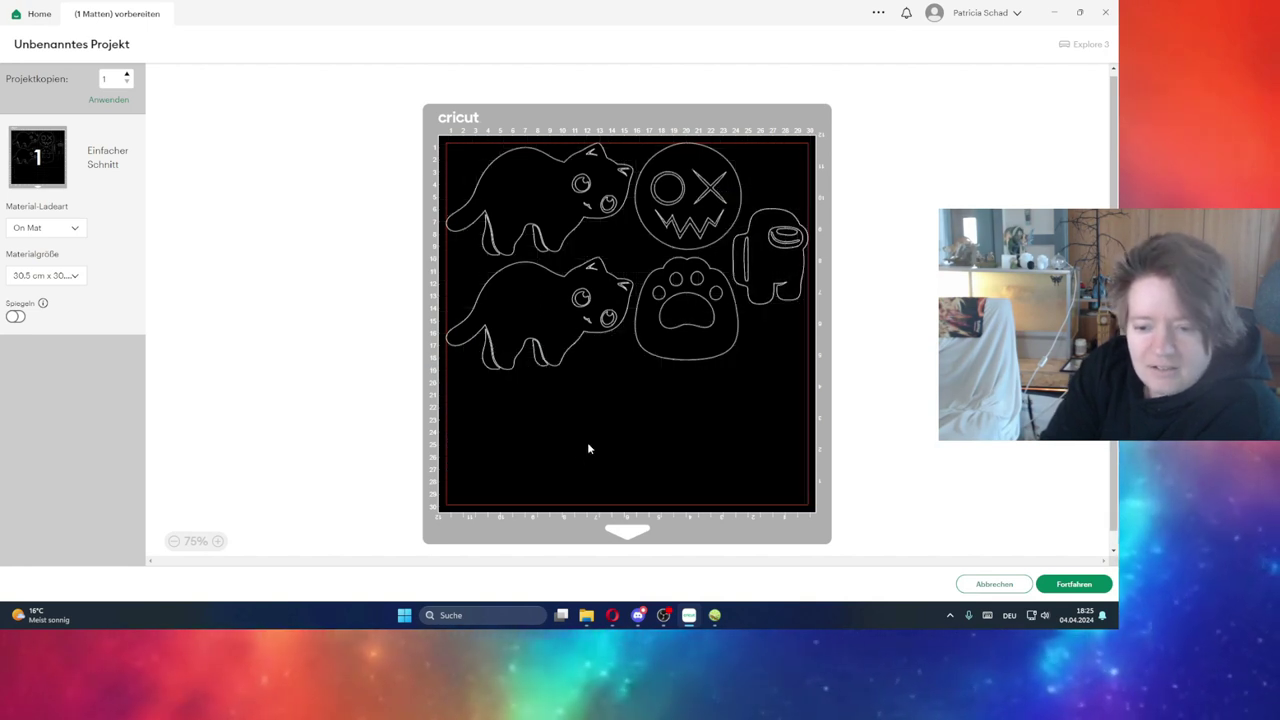
pyautogui.click(643, 350)
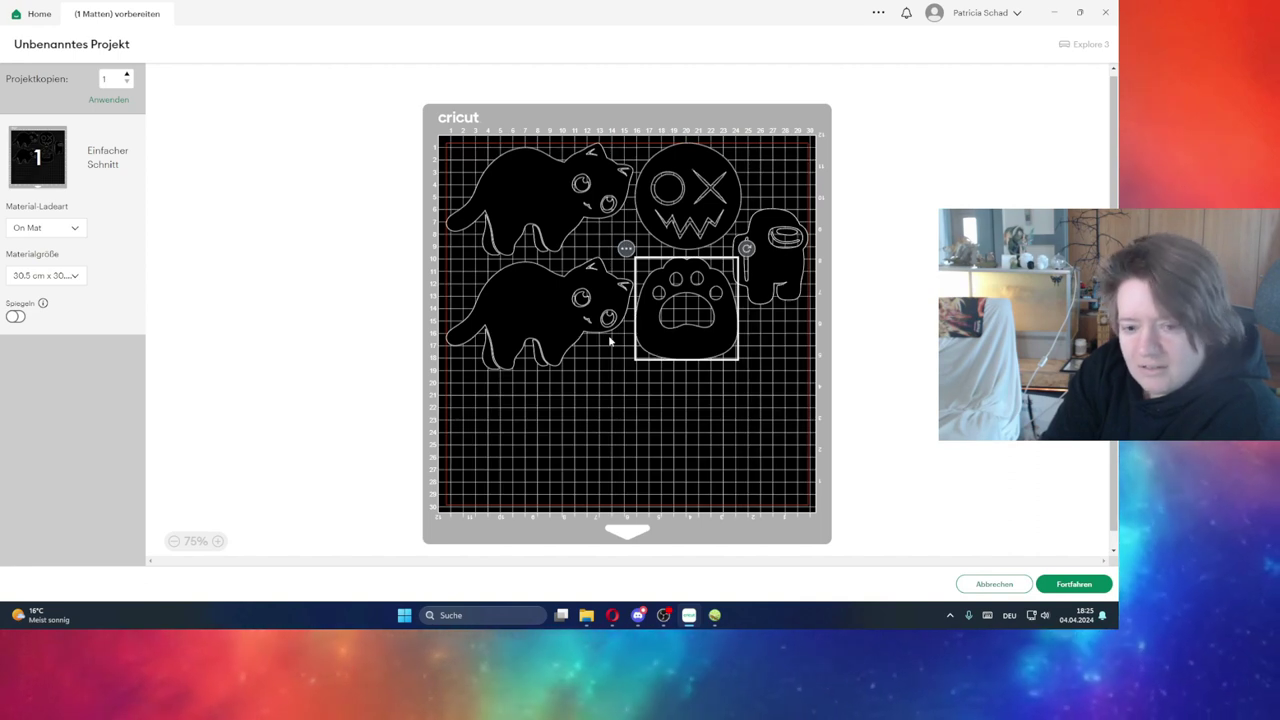
# Step: Leave the mat preview and scale all five designs on the canvas down slightly together
pyautogui.click(990, 584)
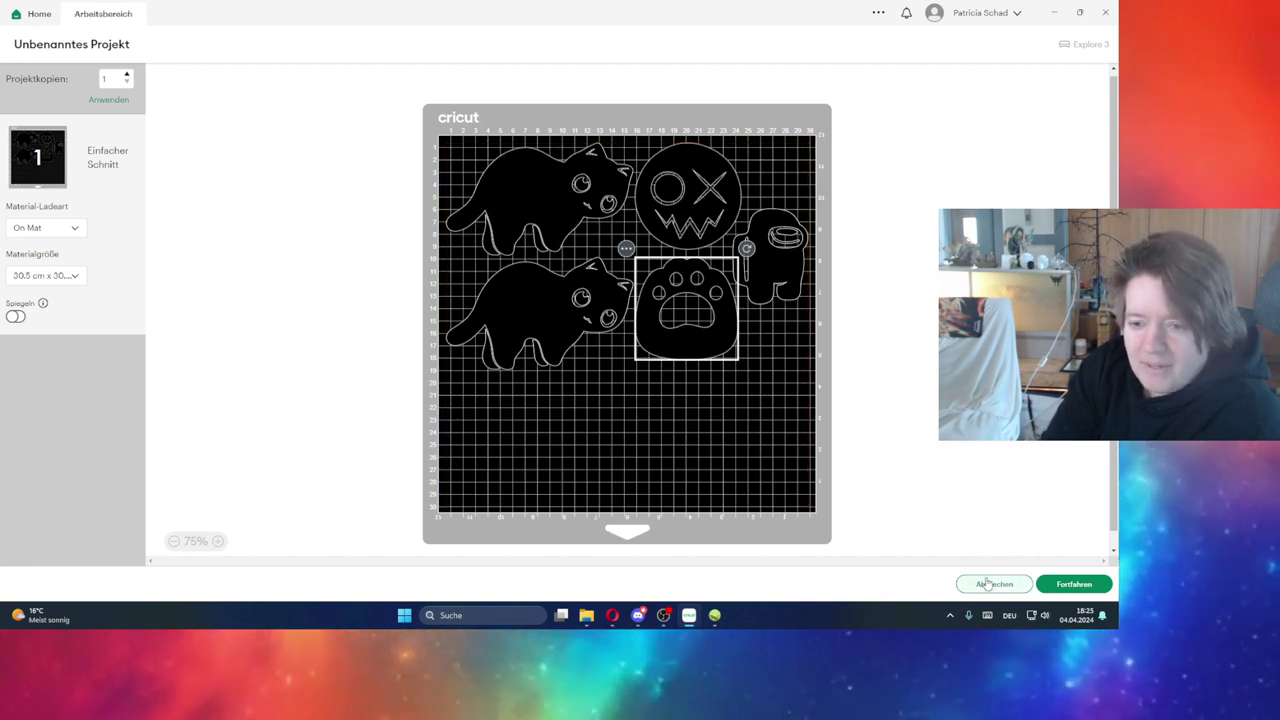
pyautogui.moveTo(709, 491); pyautogui.dragTo(68, 120)
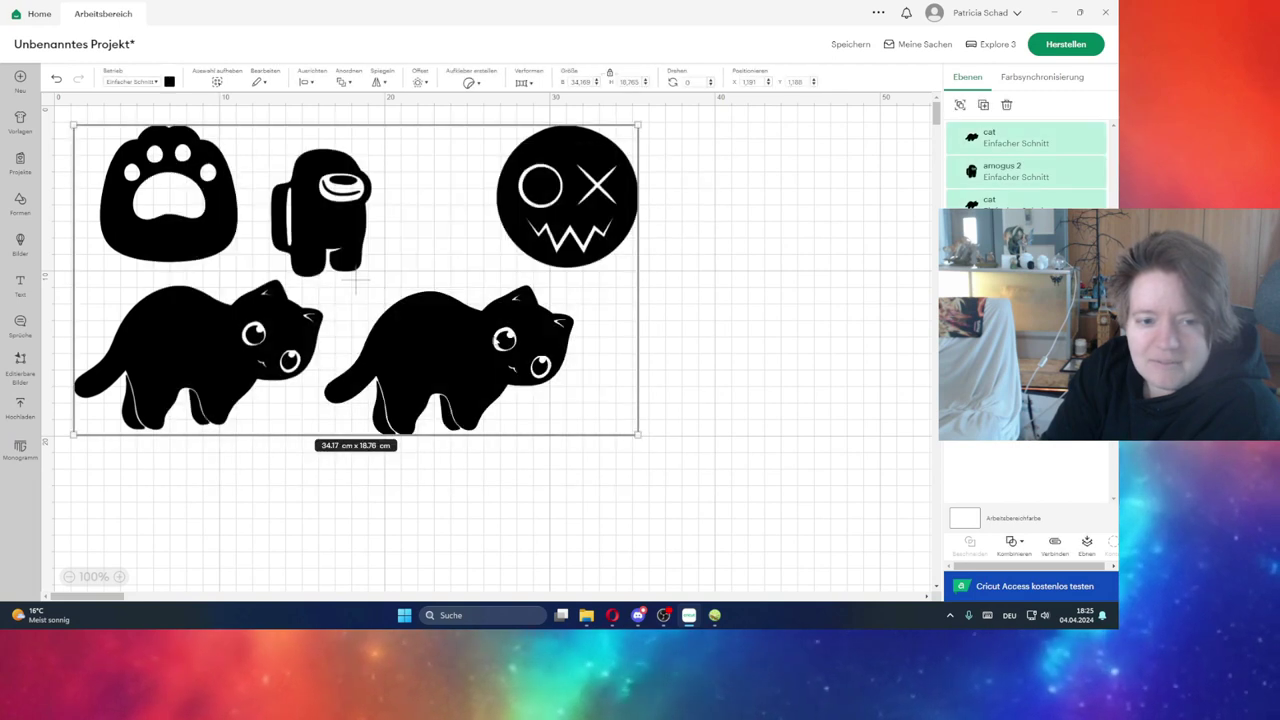
pyautogui.moveTo(628, 424); pyautogui.dragTo(578, 397)
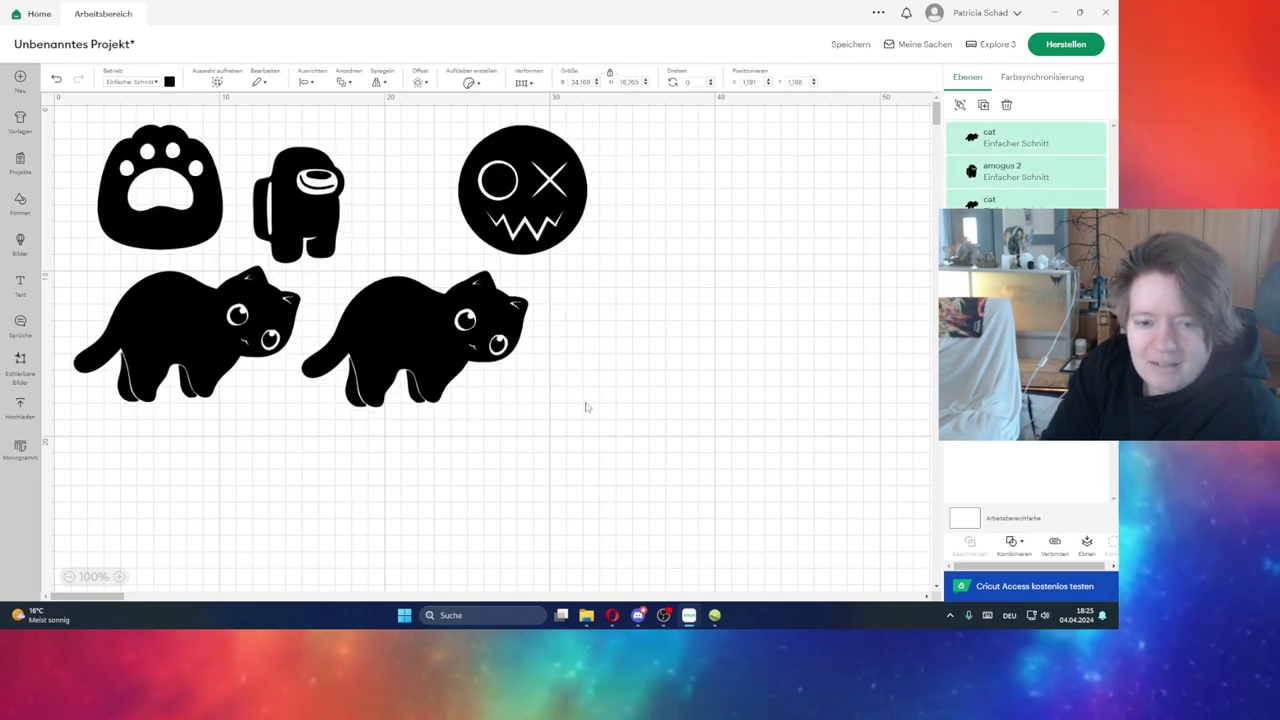
pyautogui.click(697, 246)
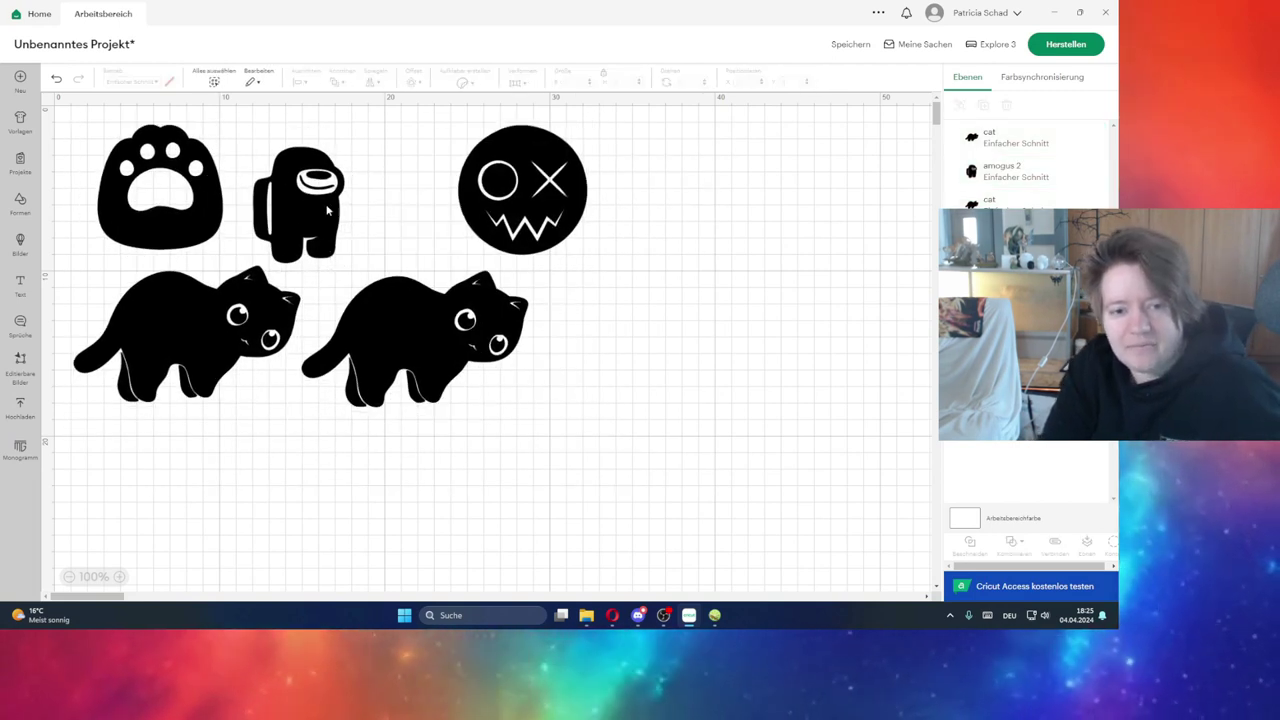
# Step: Duplicate the Among Us figure and place the copy between the original figure and the round face
pyautogui.click(318, 204)
pyautogui.hotkey('ctrl', 'd')
pyautogui.moveTo(232, 309); pyautogui.dragTo(412, 217)
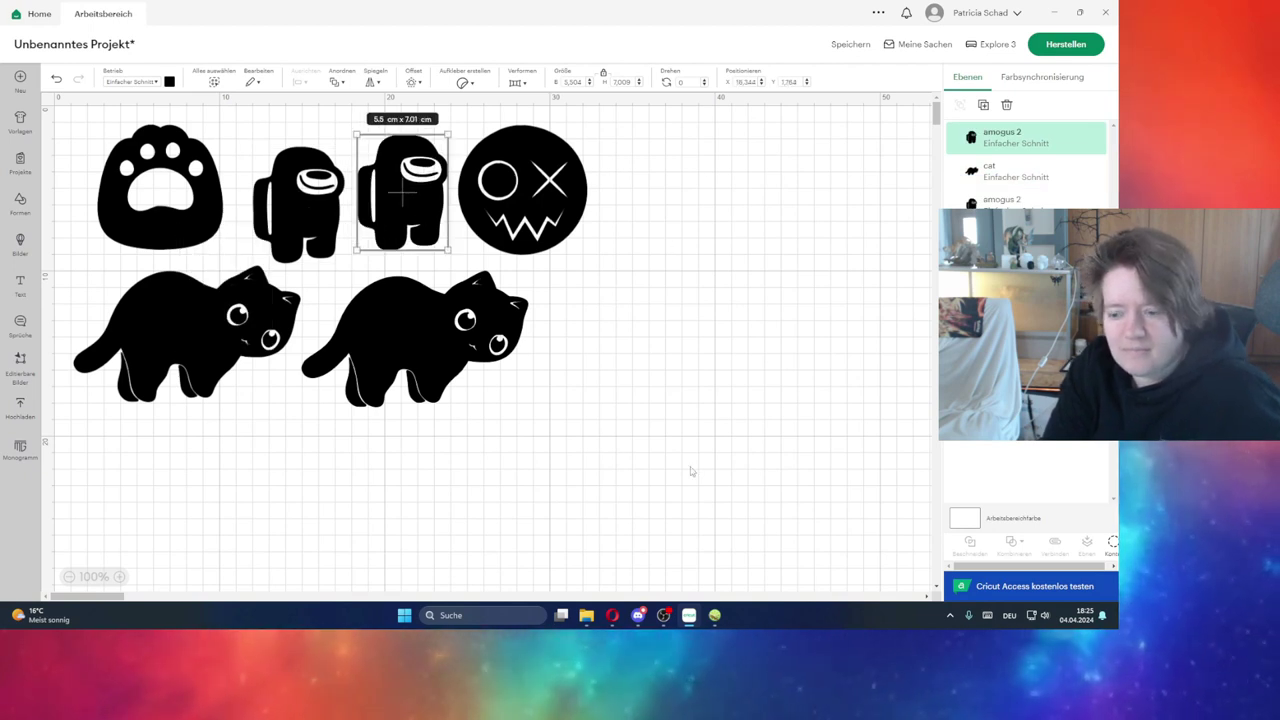
# Step: Prepare the project on a 30.5 cm x 30.5 cm cutting mat and set the base material to removable Smart Vinyl (wiederablösbar)
pyautogui.click(1071, 36)
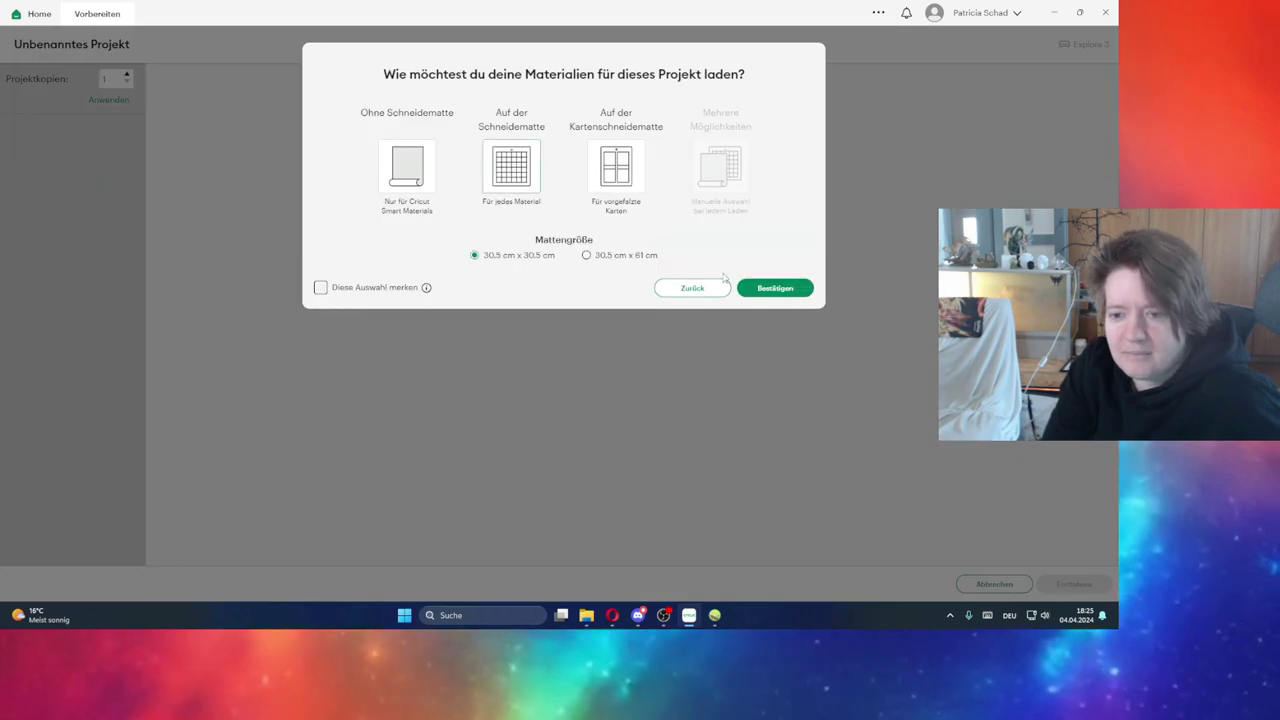
pyautogui.click(777, 289)
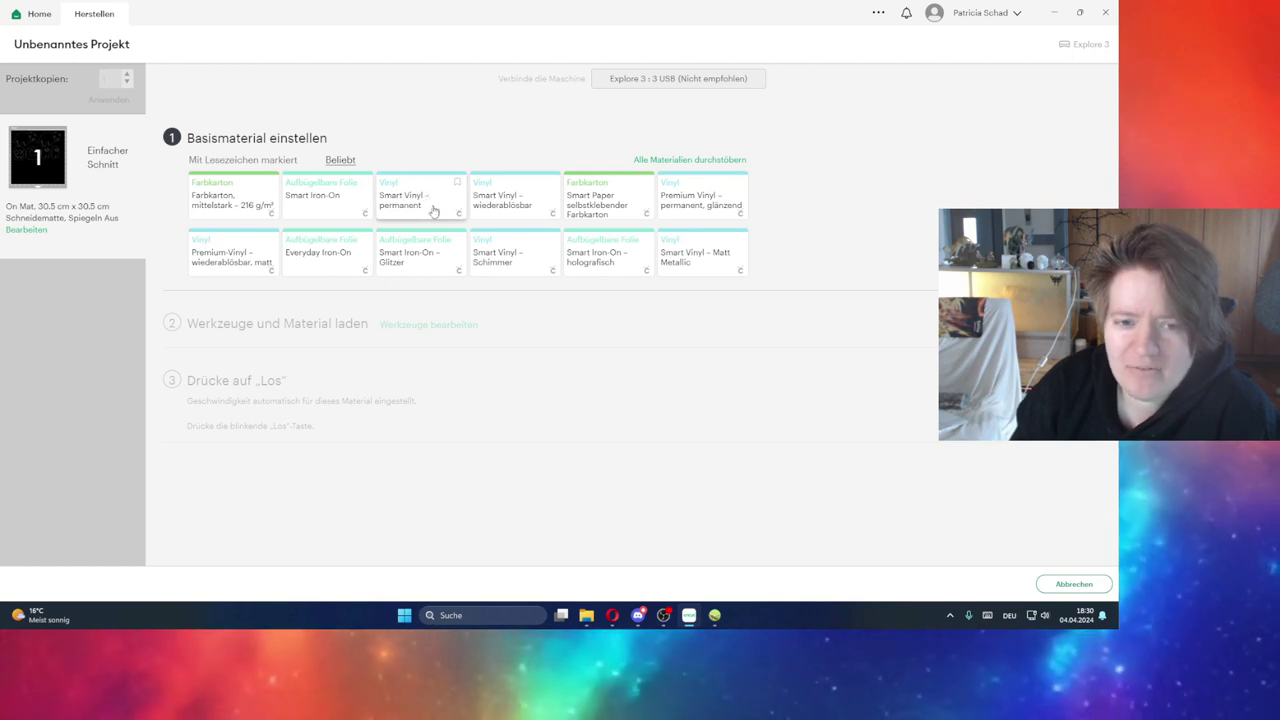
pyautogui.click(510, 203)
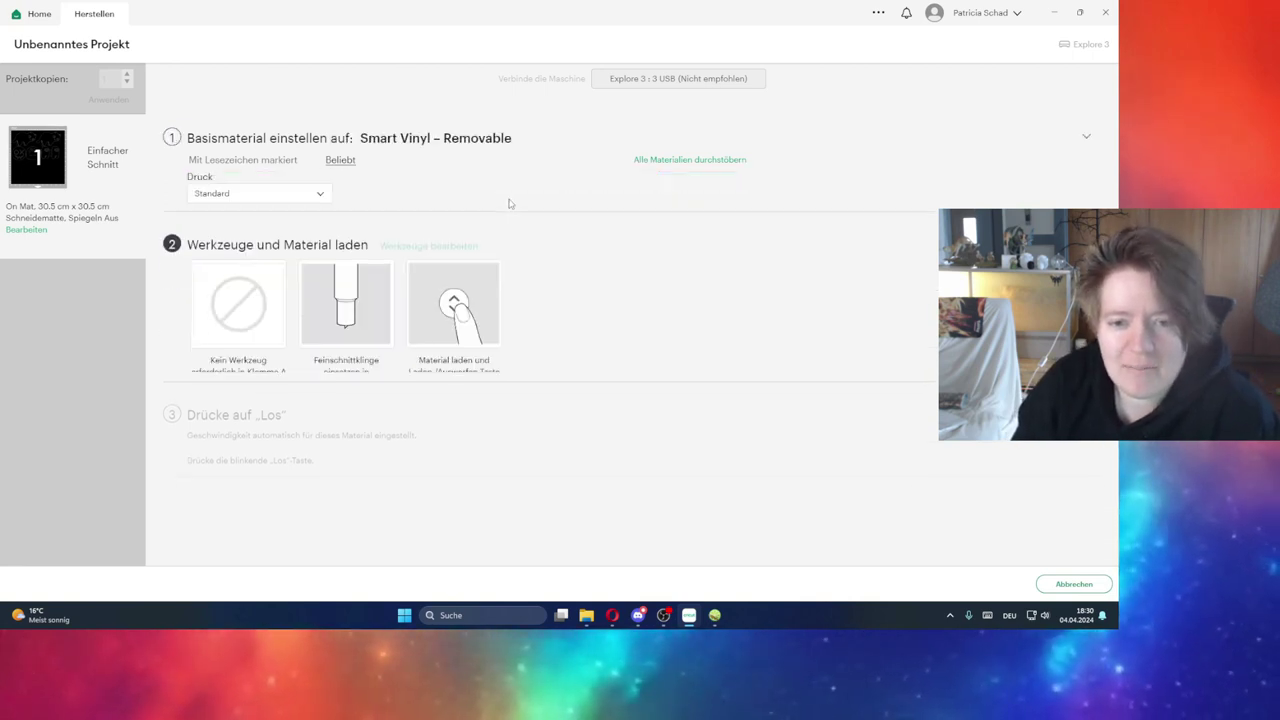